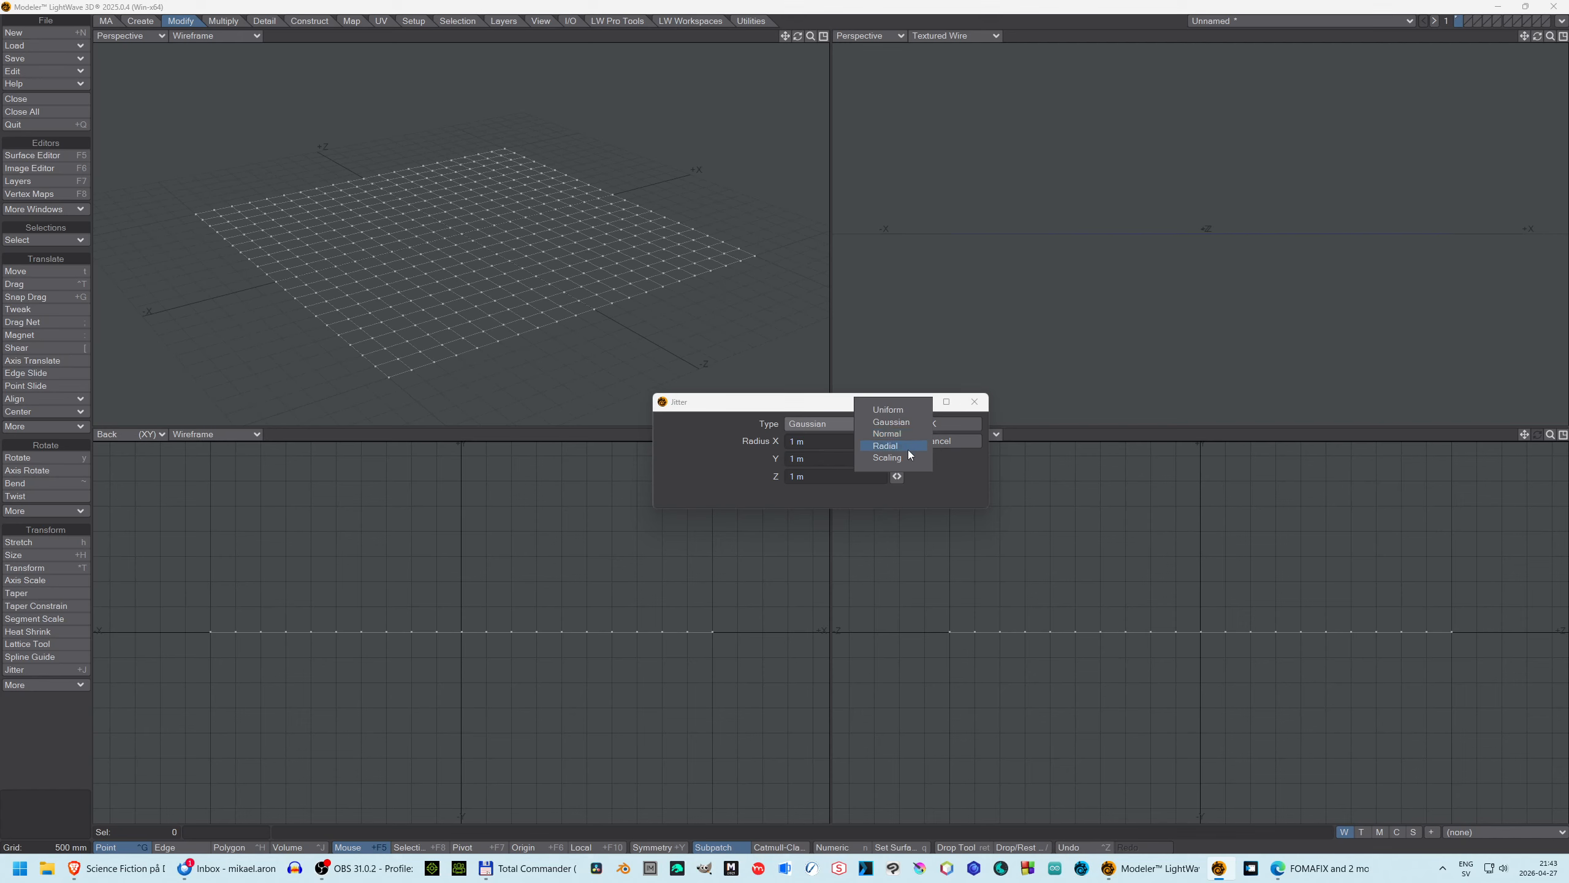
Step: Apply a Gaussian Jitter to the flat grid with radius X 0, Y 100 mm and Z 0
{"action": "left_click", "coordinate": [901, 422]}
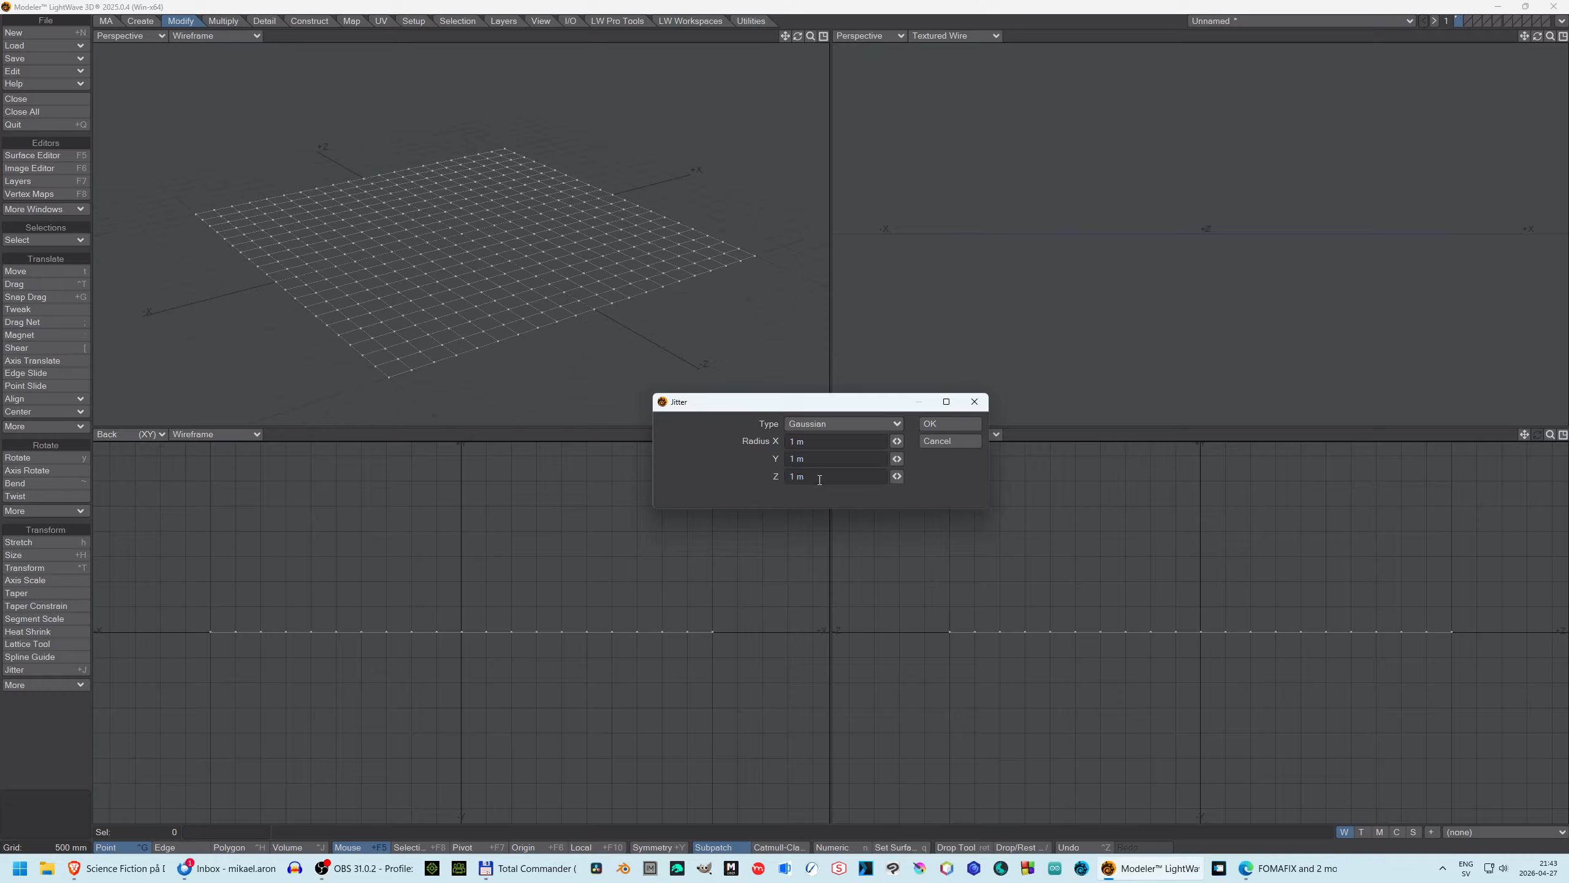
{"action": "left_click_drag", "start_coordinate": [822, 442], "coordinate": [619, 419]}
{"action": "type", "text": "0"}
{"action": "key", "text": "Tab"}
{"action": "type", "text": "0"}
{"action": "key", "text": "Tab"}
{"action": "type", "text": "0"}
{"action": "key", "text": "Tab"}
{"action": "key", "text": "Tab"}
{"action": "type", "text": "100mm"}
{"action": "key", "text": "Tab"}
{"action": "left_click", "coordinate": [966, 424]}
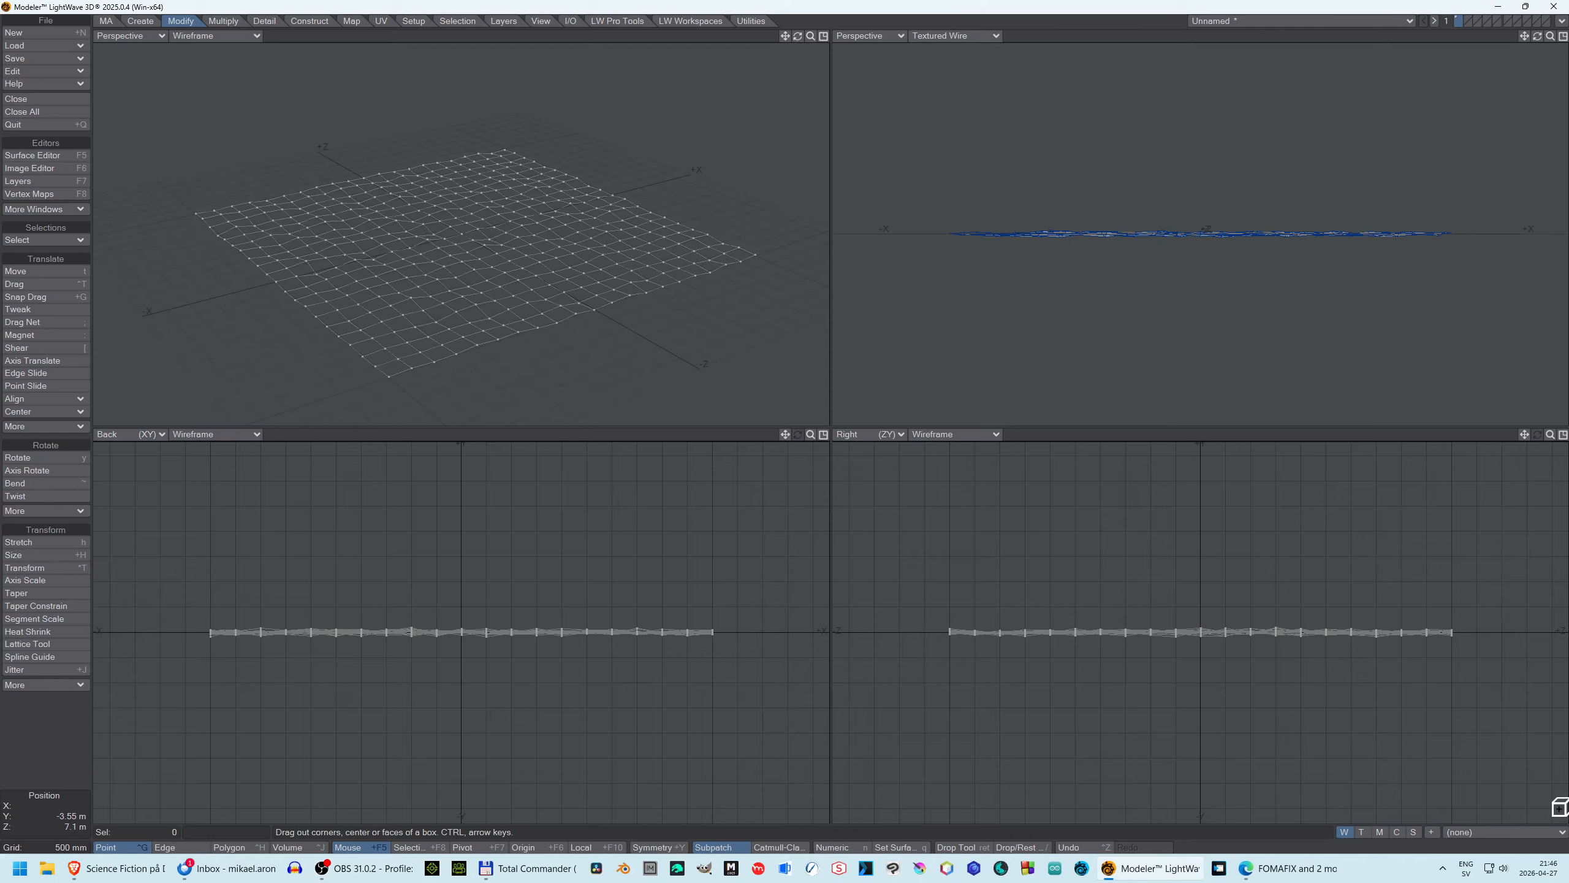
Step: Create a relative endomorph named "waves"
{"action": "left_click", "coordinate": [1512, 831]}
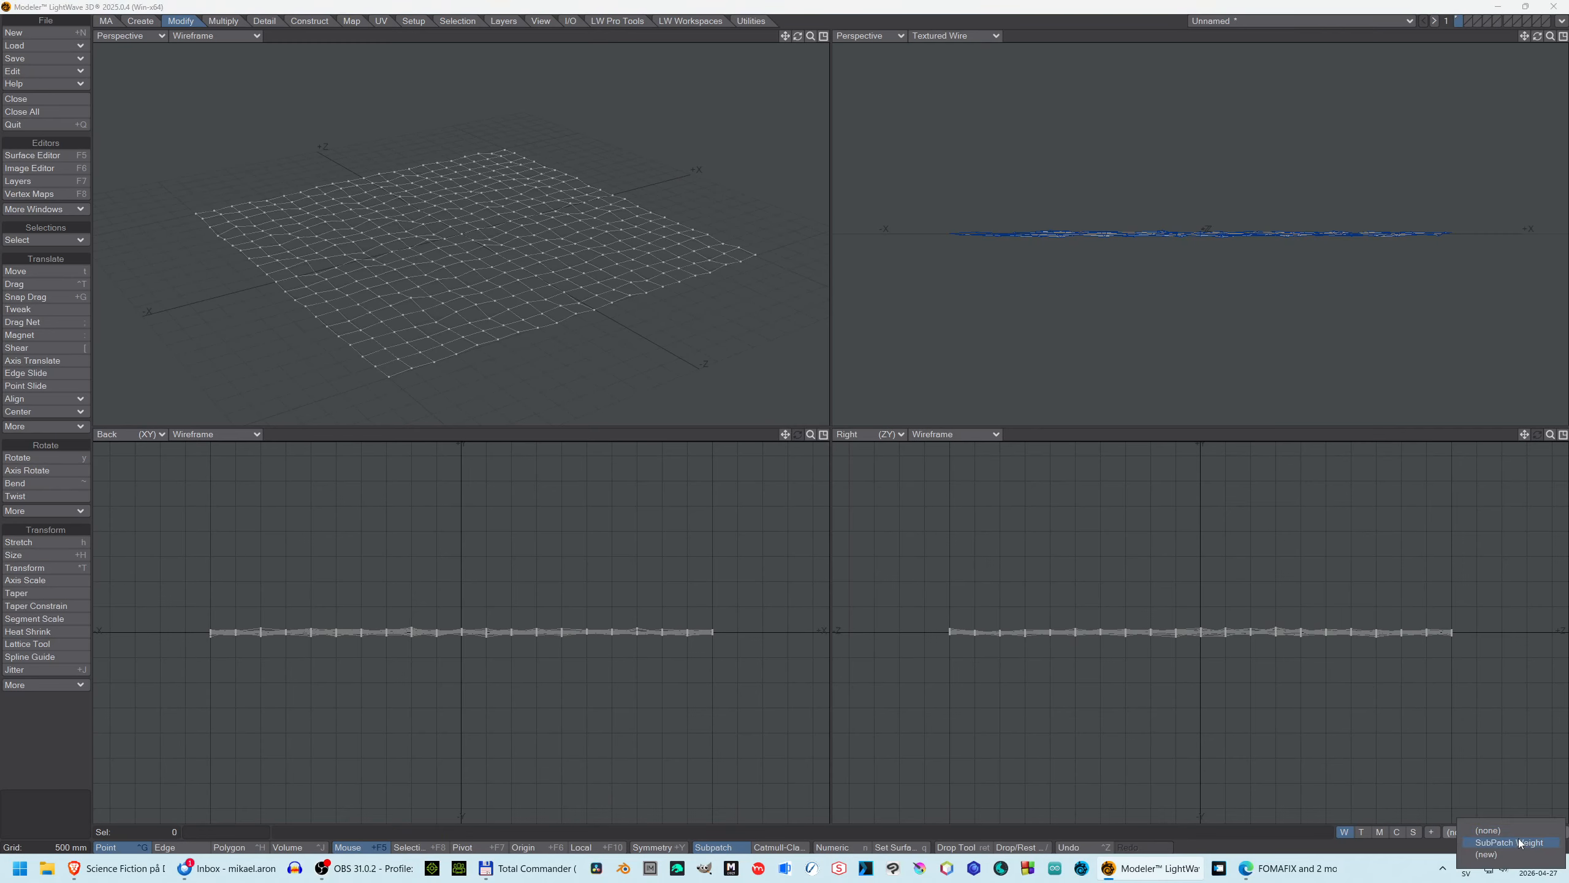
{"action": "left_click", "coordinate": [1384, 831]}
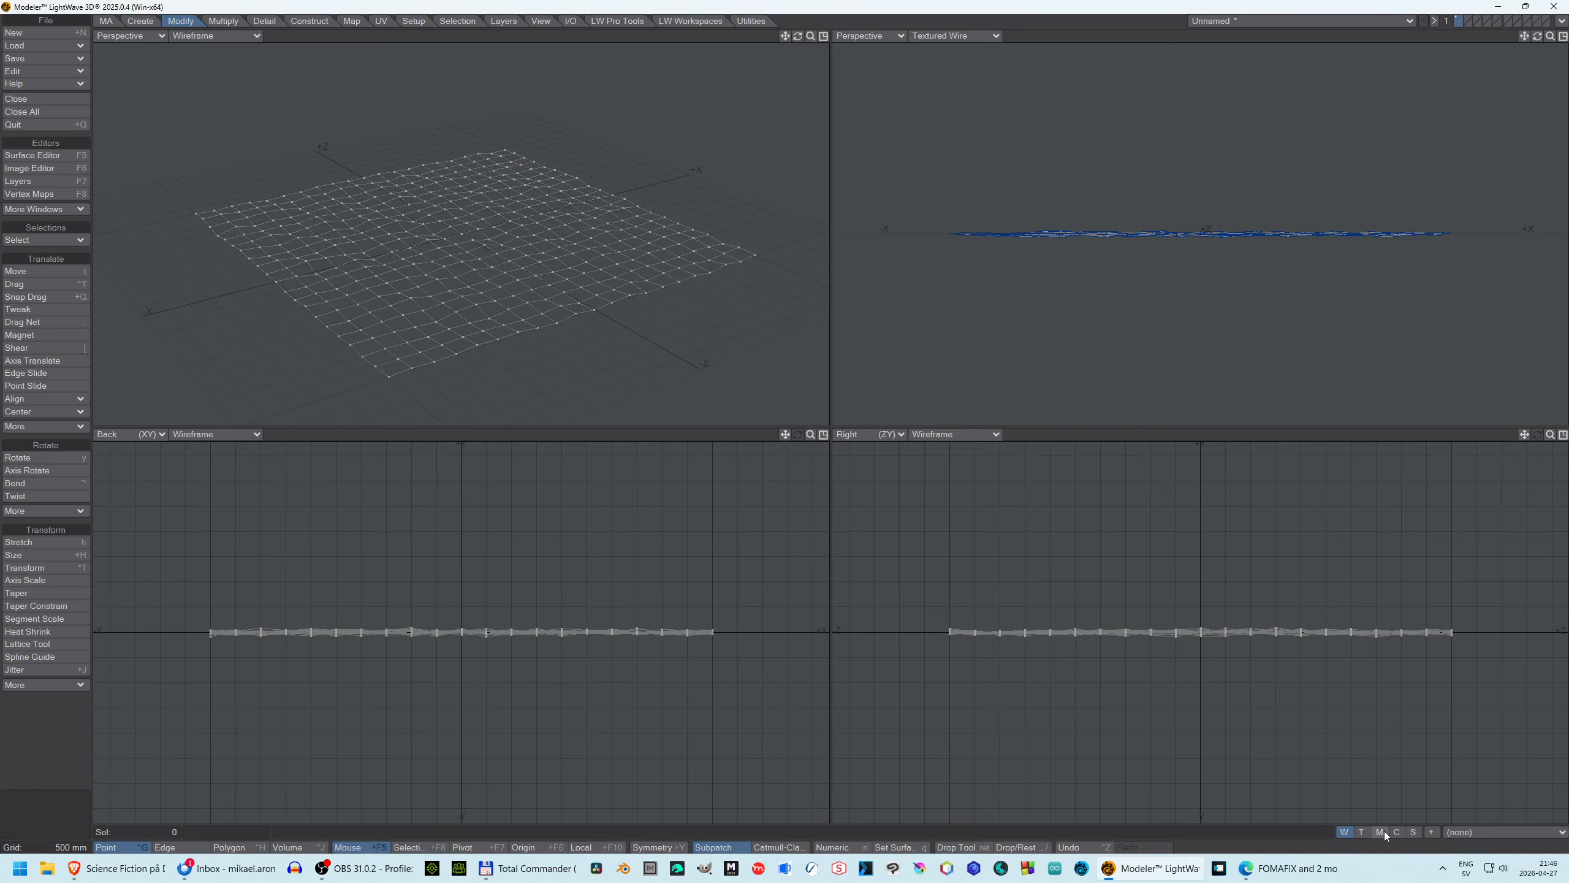
{"action": "left_click", "coordinate": [1483, 833]}
{"action": "left_click", "coordinate": [1488, 841]}
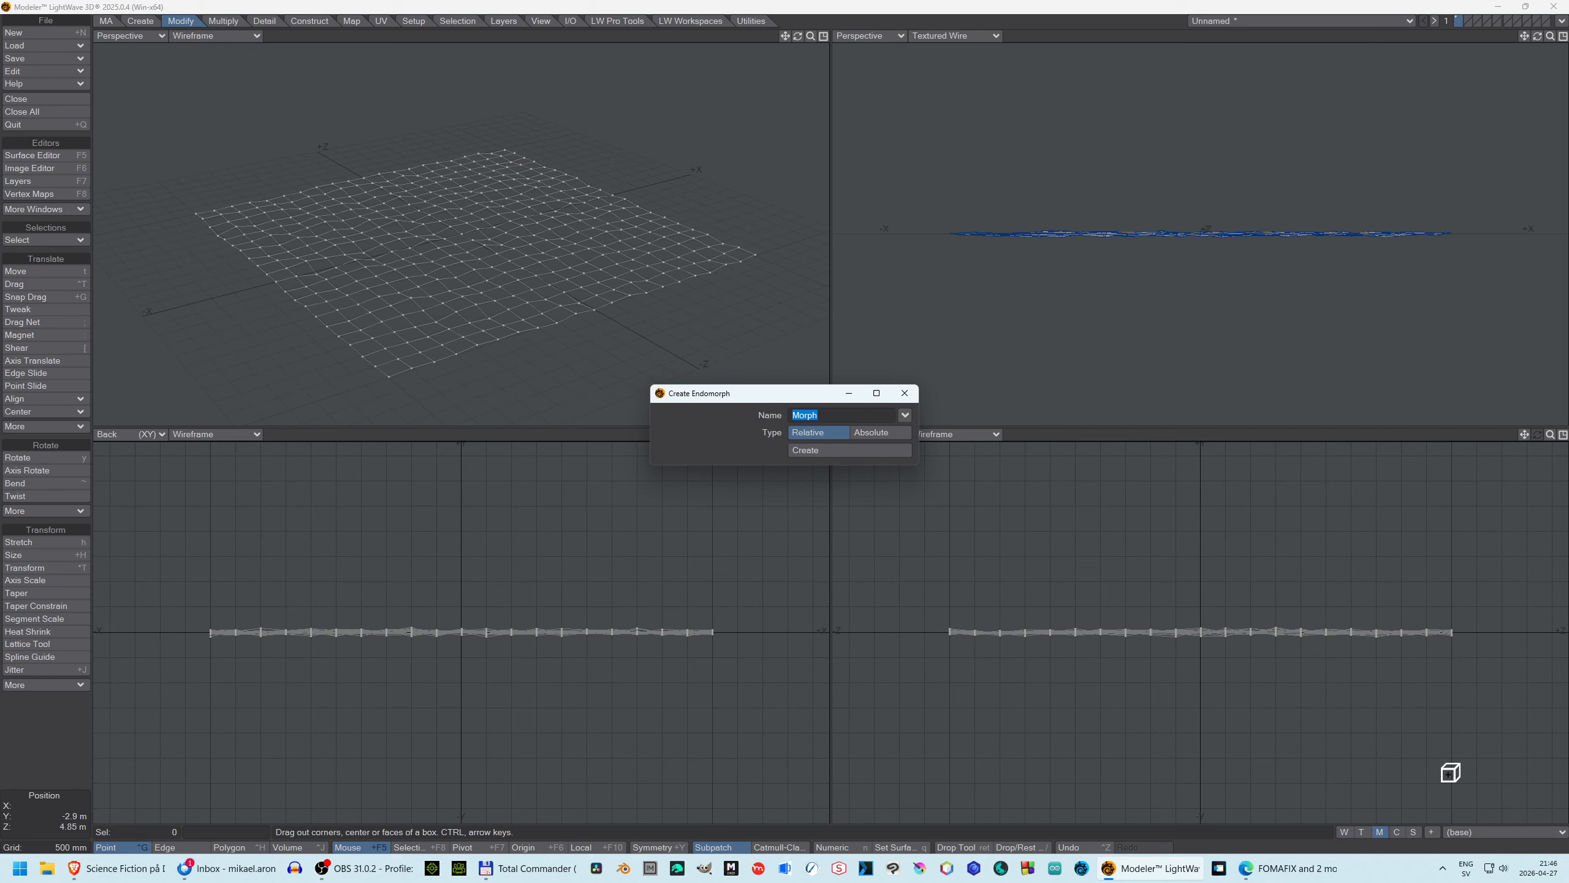
{"action": "type", "text": "waves"}
{"action": "left_click", "coordinate": [856, 453]}
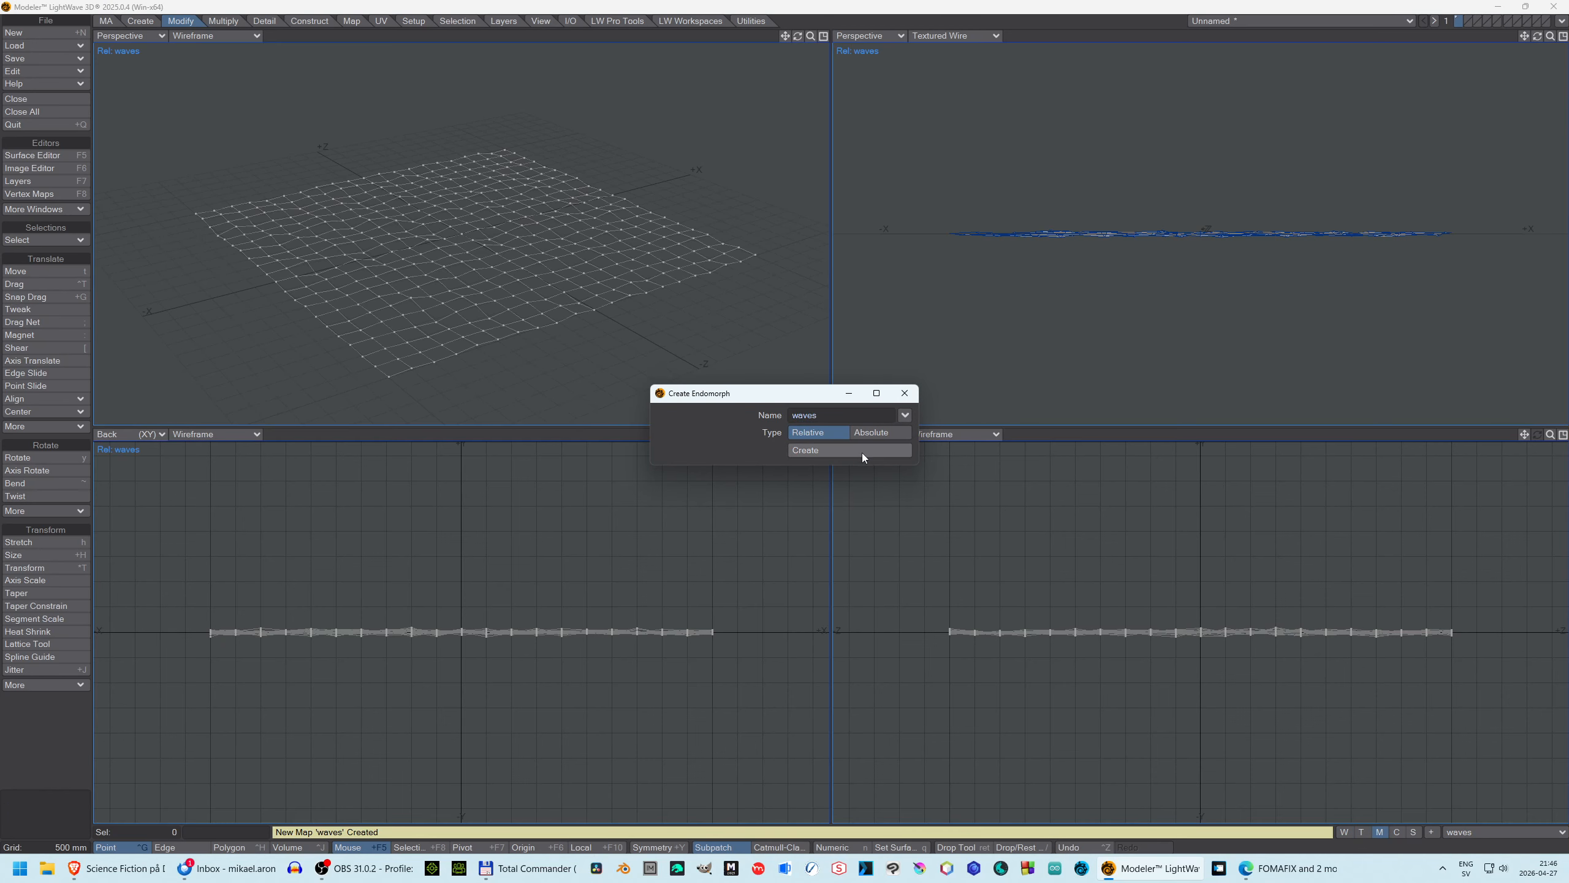
{"action": "left_click", "coordinate": [906, 393]}
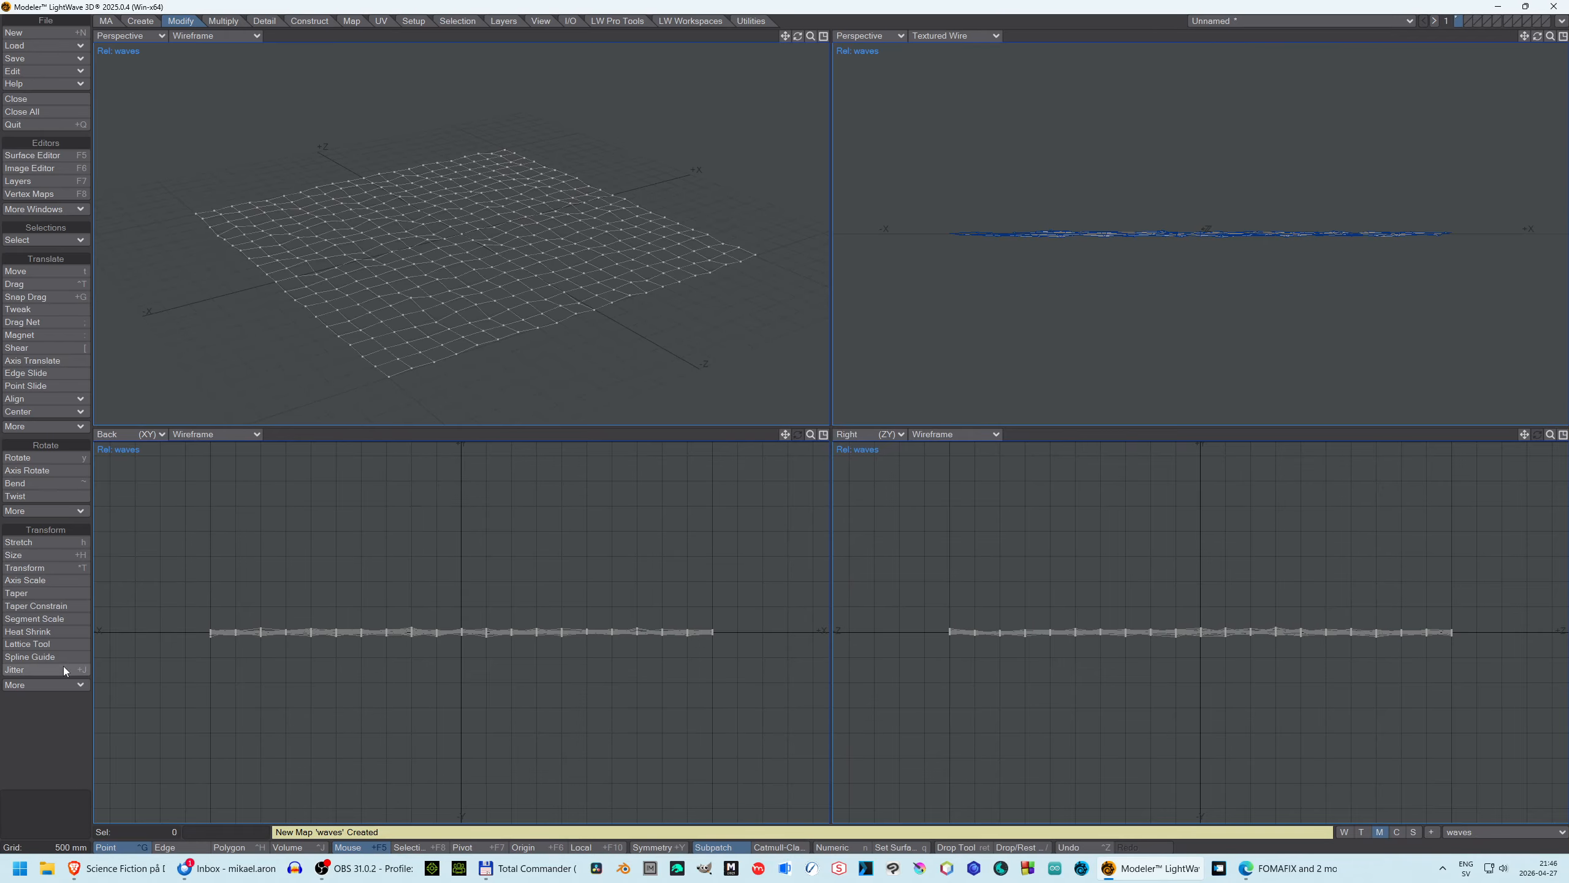
Step: Apply another Gaussian Jitter to the grid in the waves morph, with radius X 0, Y 100 mm and Z 0
{"action": "left_click", "coordinate": [29, 671]}
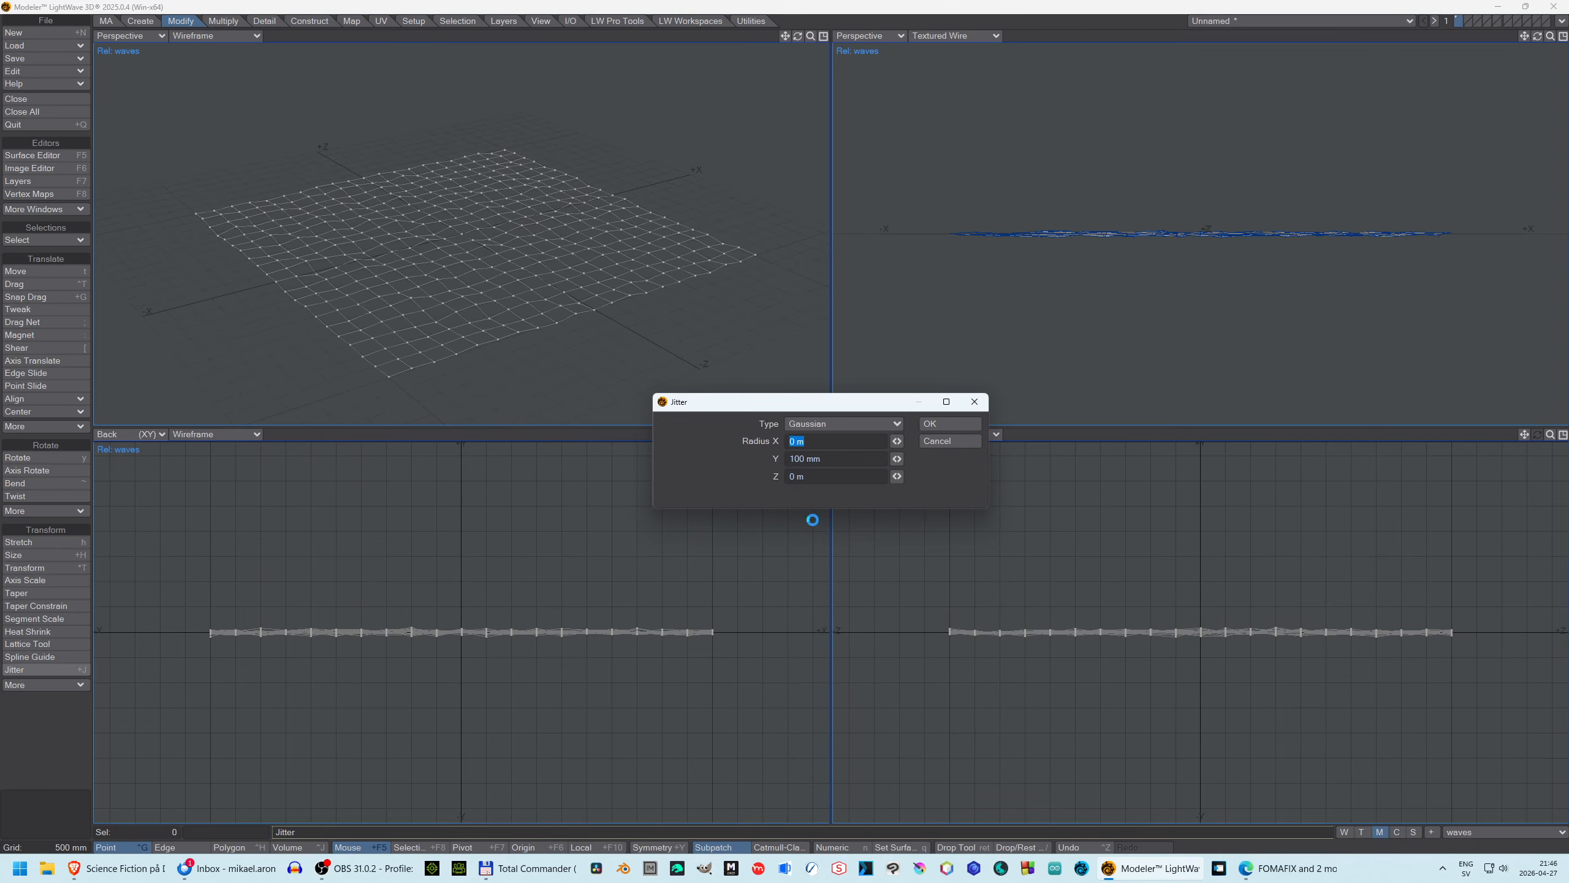
{"action": "key", "text": "Tab"}
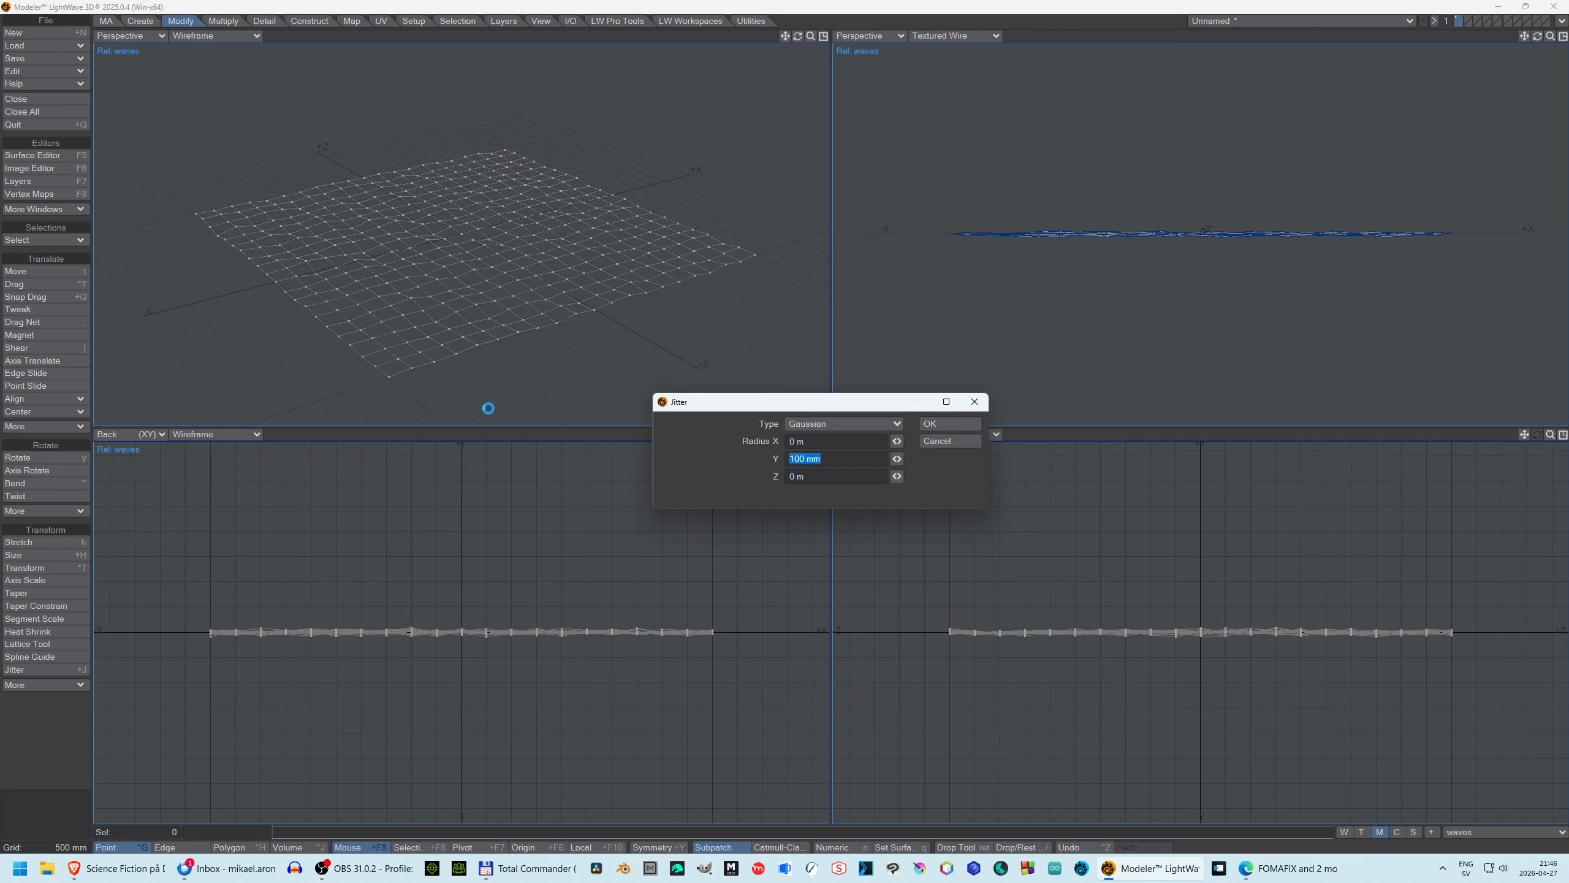
{"action": "left_click", "coordinate": [944, 423]}
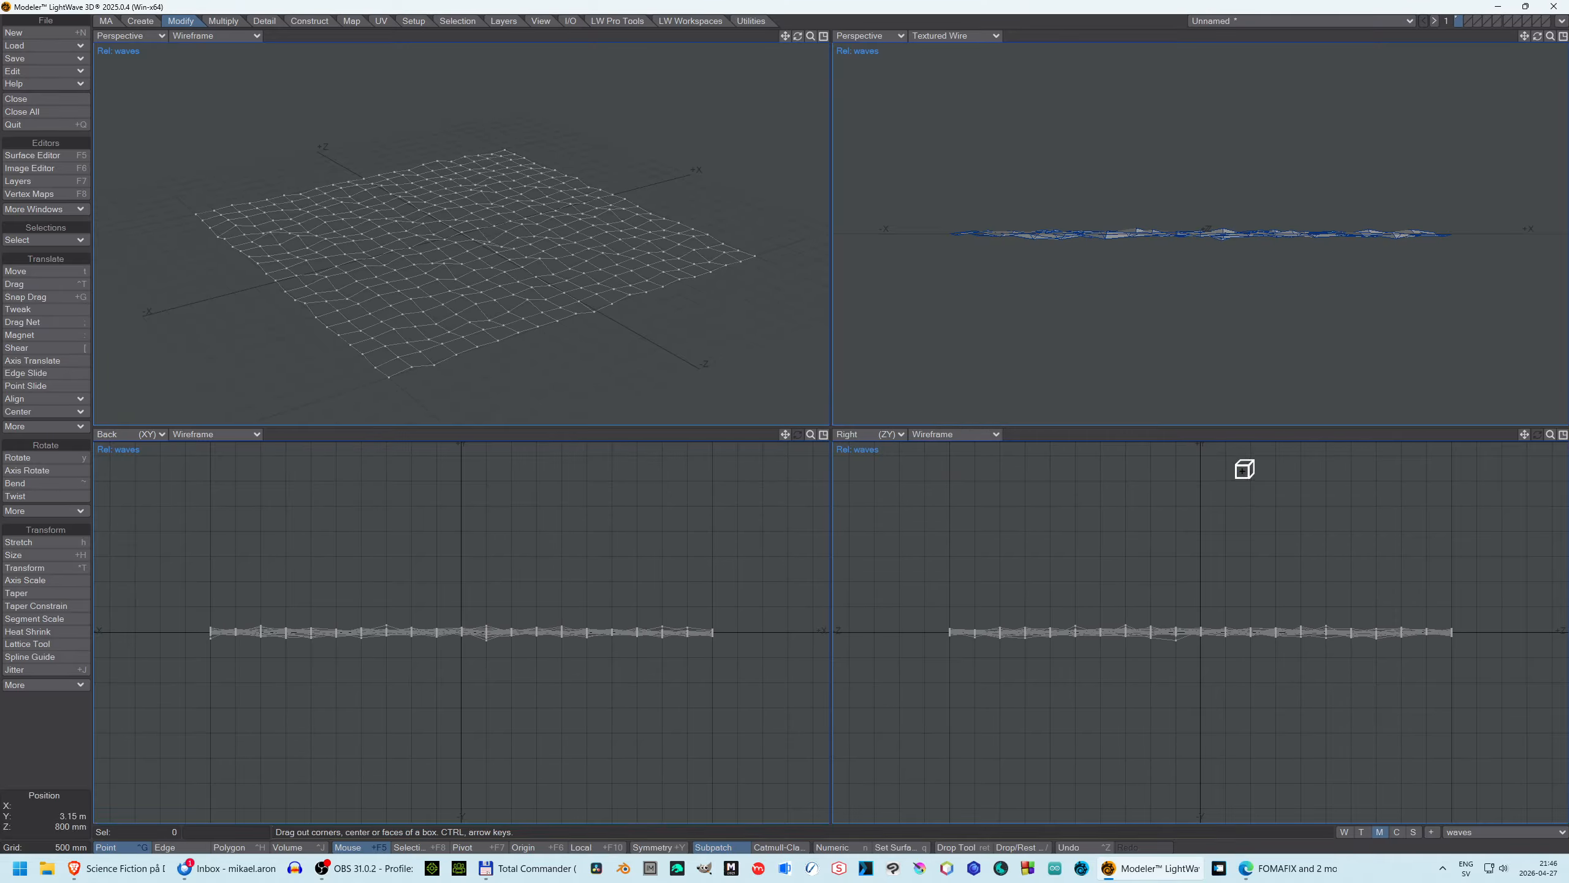
Step: Compare the grid's base shape with the waves morph, finishing on the base
{"action": "left_click", "coordinate": [1565, 834]}
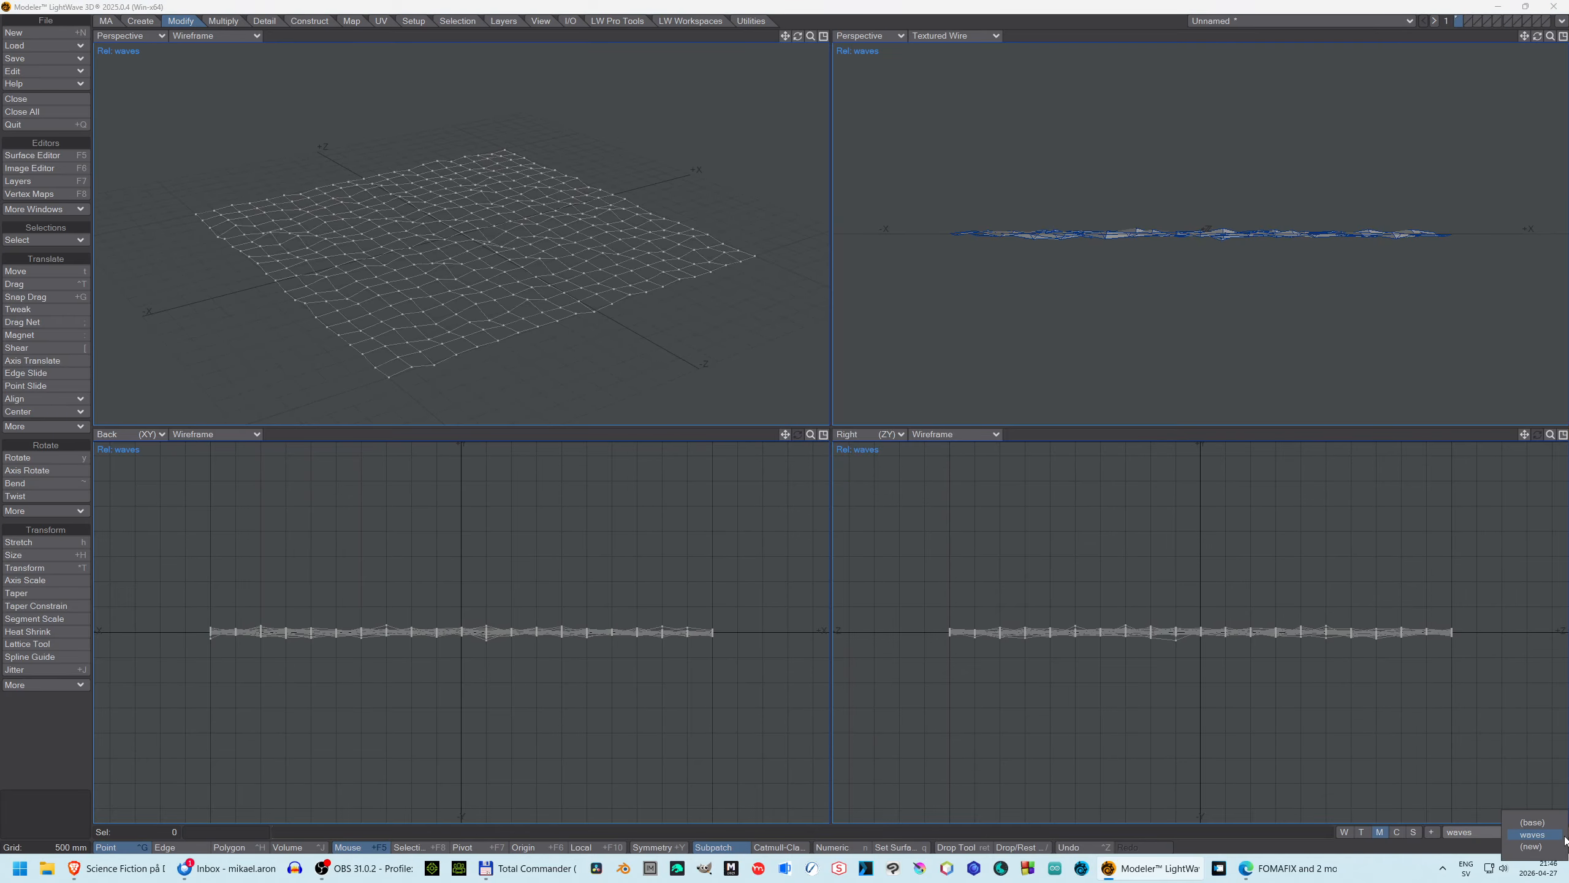
{"action": "left_click", "coordinate": [1555, 823]}
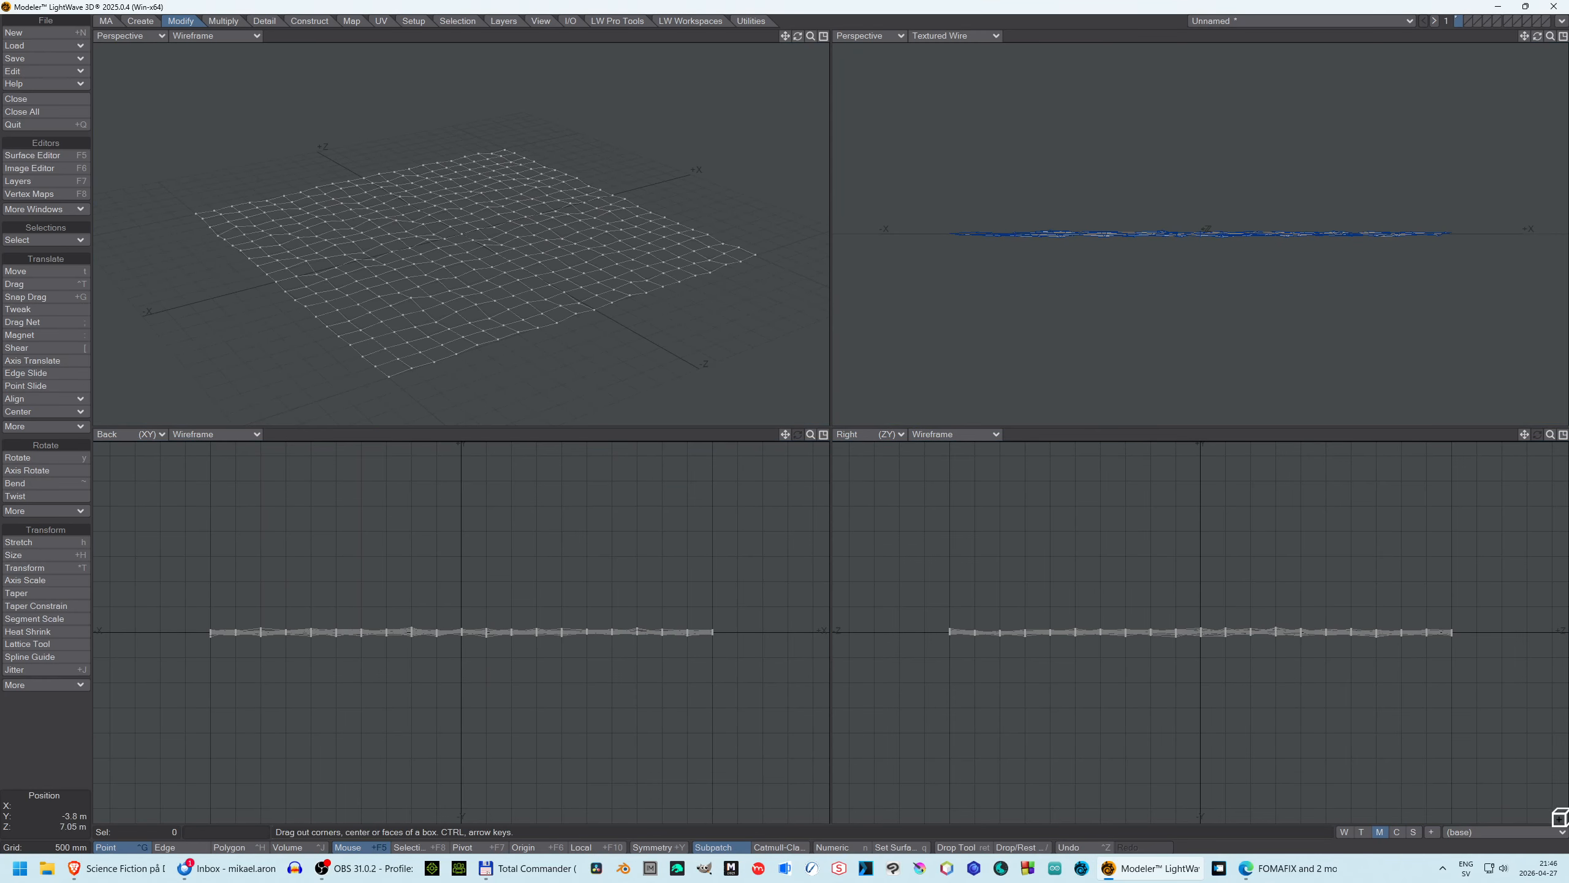
{"action": "left_click", "coordinate": [1566, 831]}
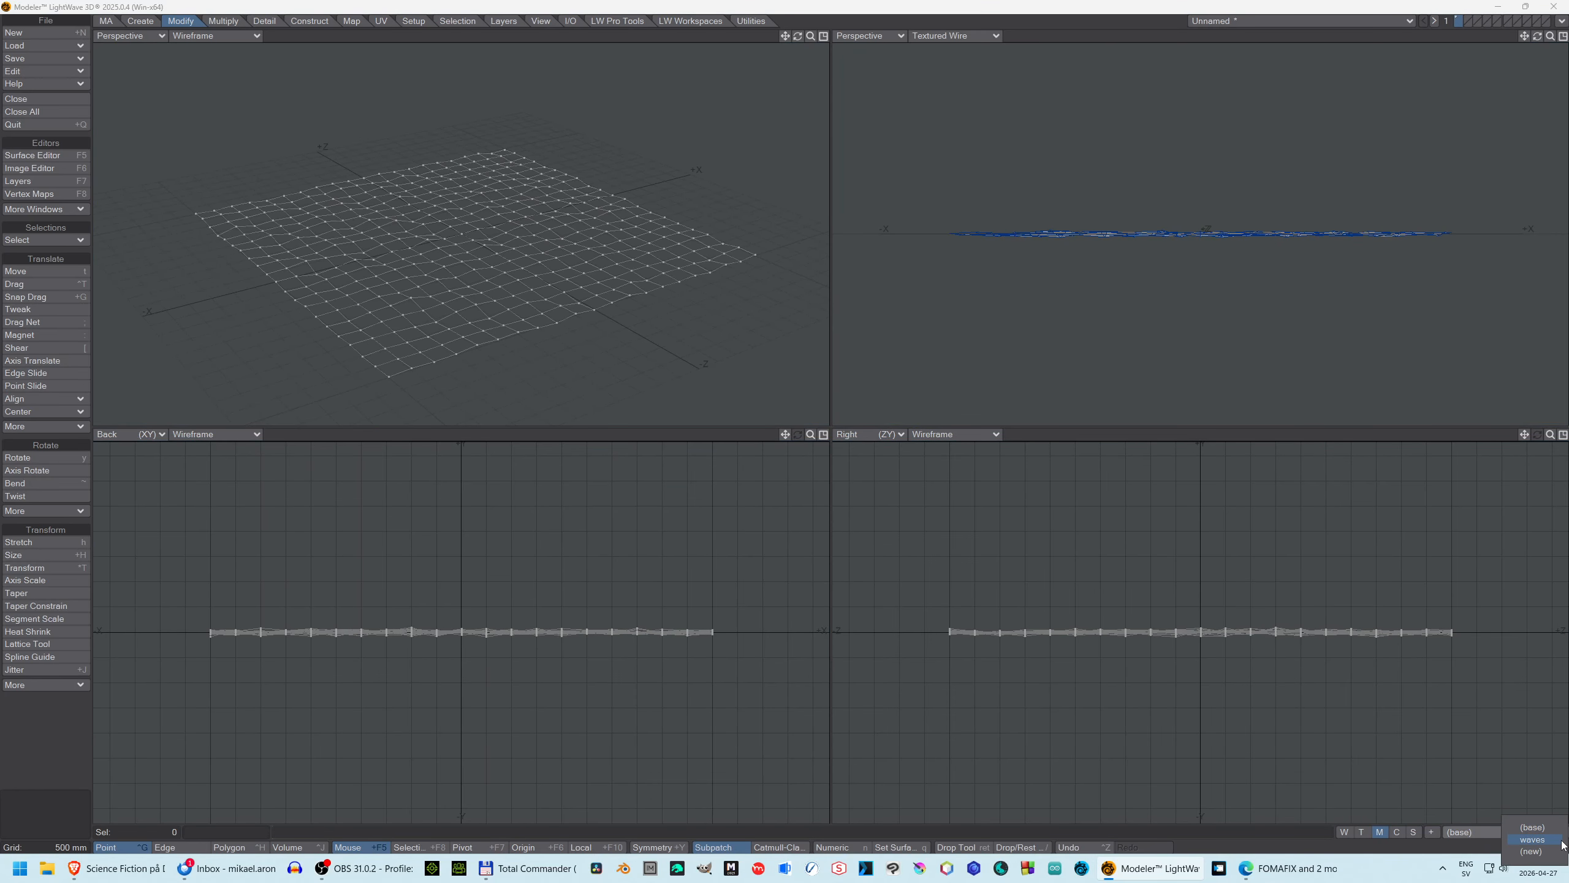
{"action": "left_click", "coordinate": [1563, 839]}
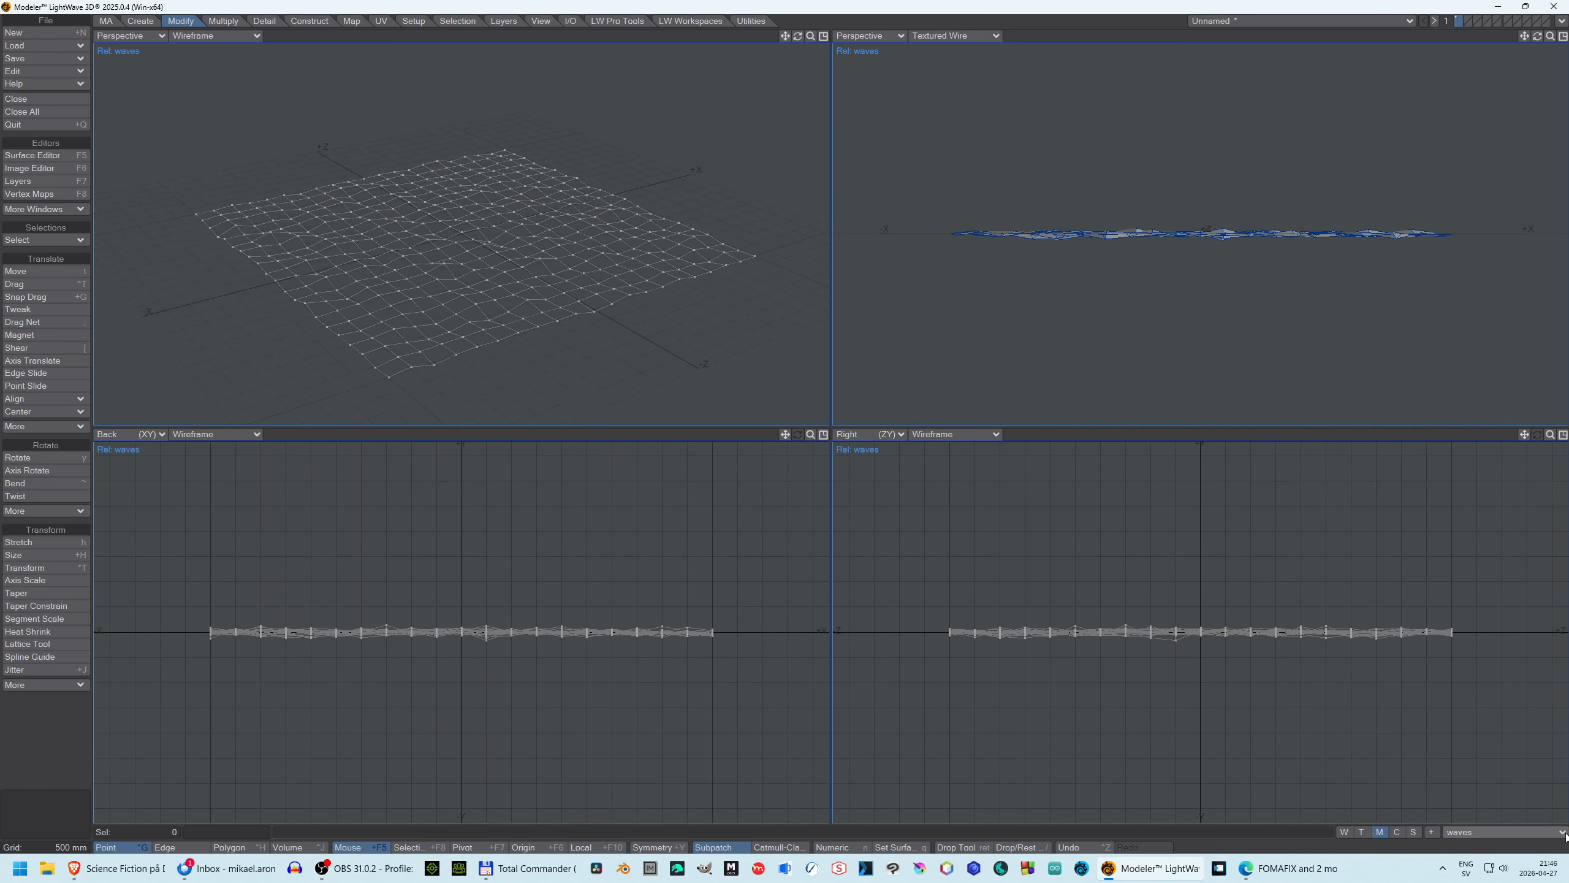
{"action": "left_click", "coordinate": [1563, 832]}
{"action": "left_click", "coordinate": [1564, 821]}
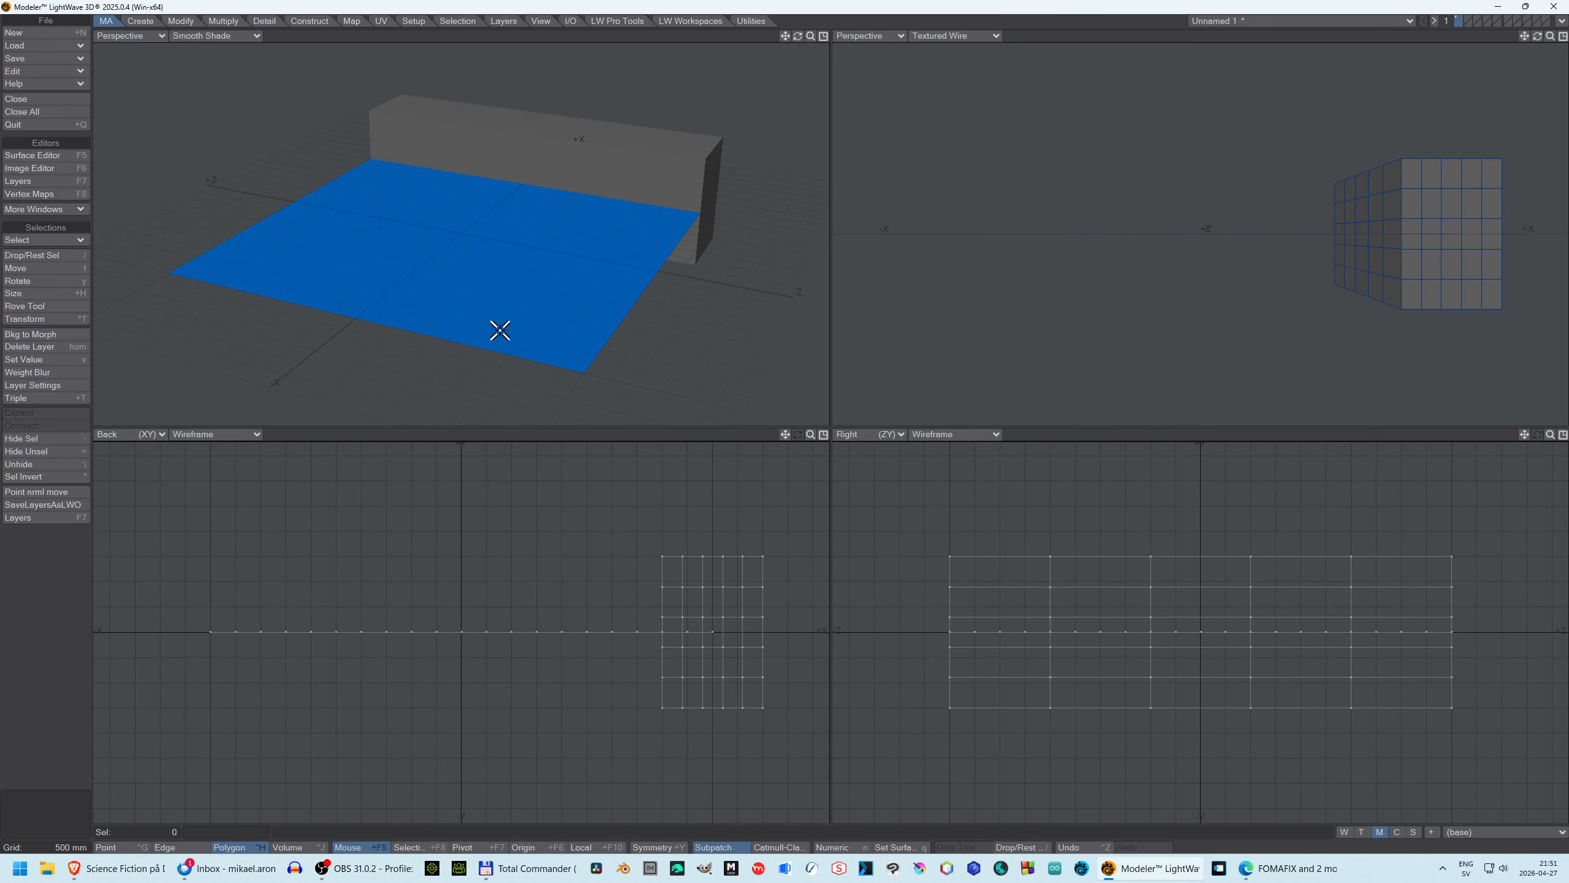
Step: Select a few polygons on the blue water plane and extend the selection to all its connected polygons
{"action": "left_click_drag", "start_coordinate": [497, 330], "coordinate": [563, 350]}
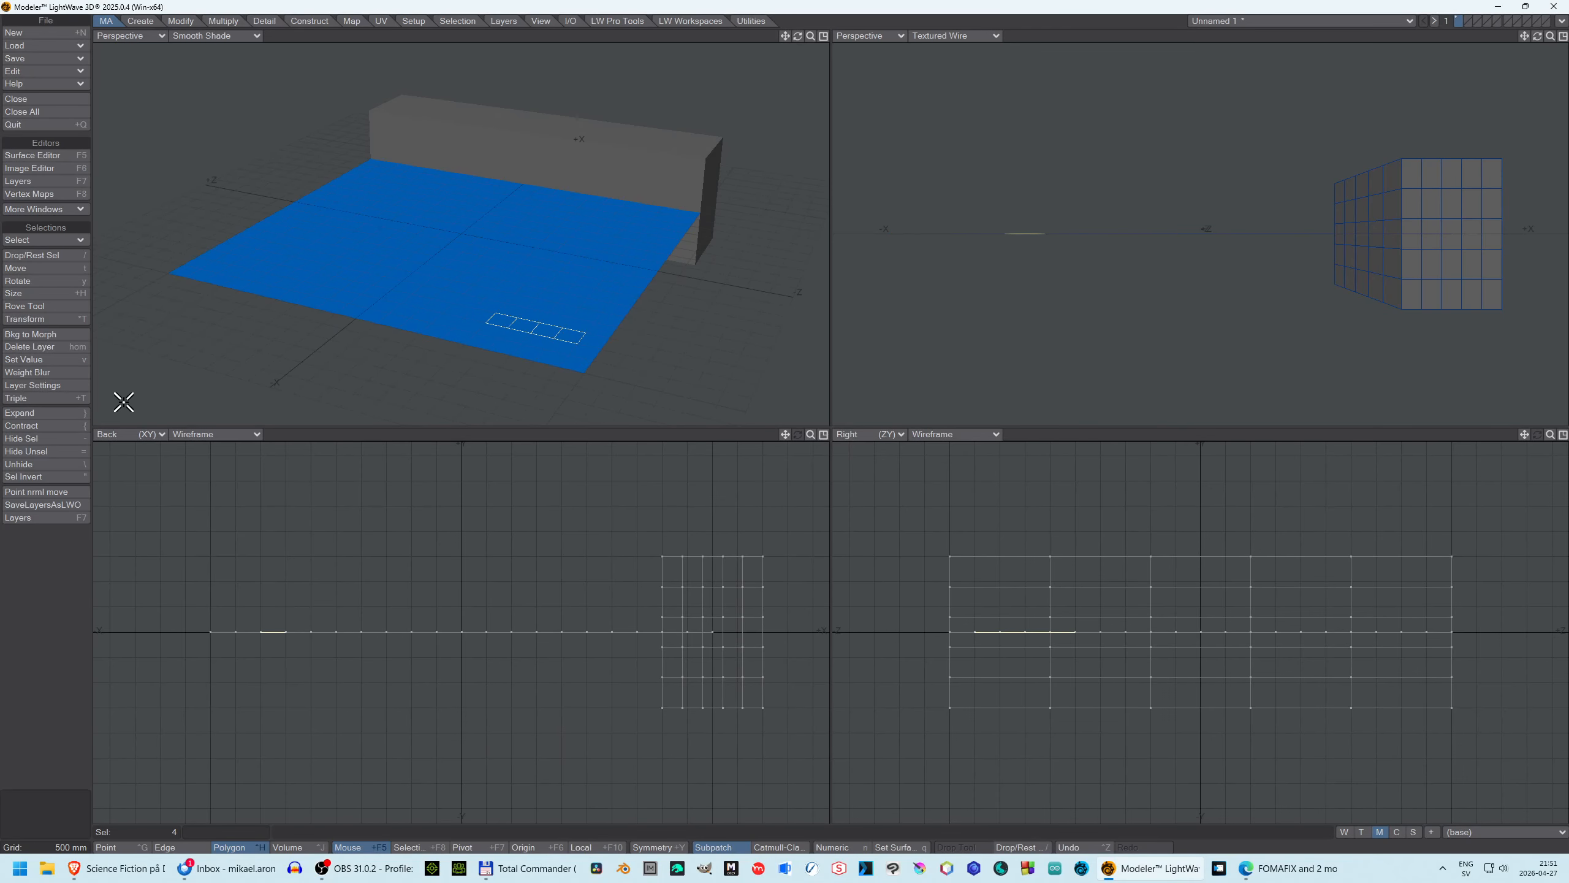
{"action": "left_click", "coordinate": [56, 241]}
{"action": "left_click", "coordinate": [56, 242]}
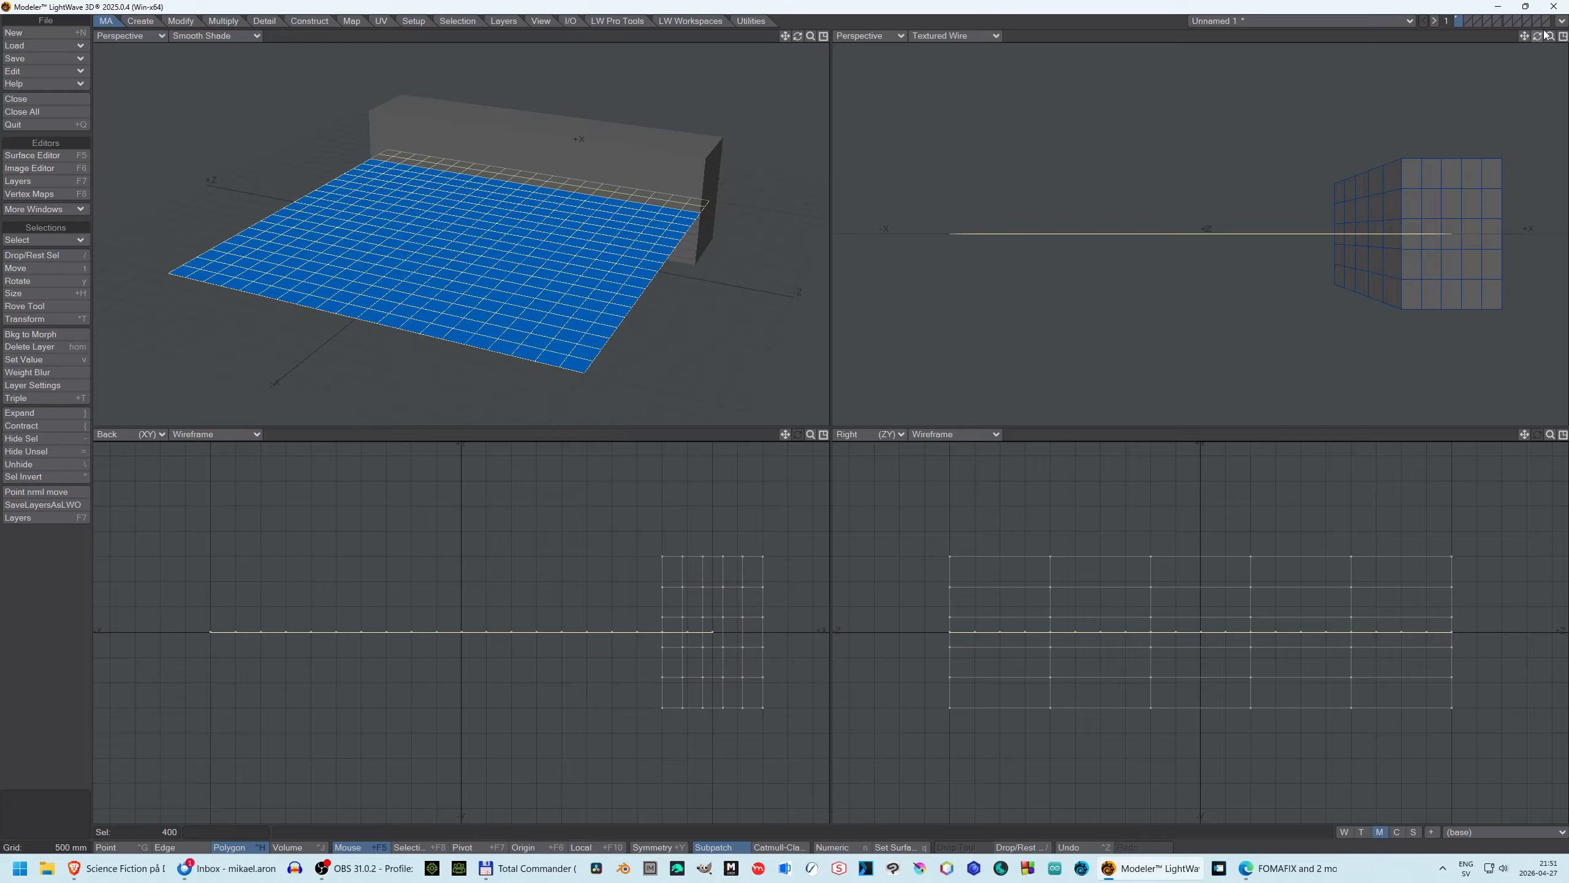
Step: Apply a Gaussian Jitter with a 50 mm radius to the selected water plane, and drop the selection
{"action": "left_click_drag", "start_coordinate": [1538, 39], "coordinate": [1009, 244]}
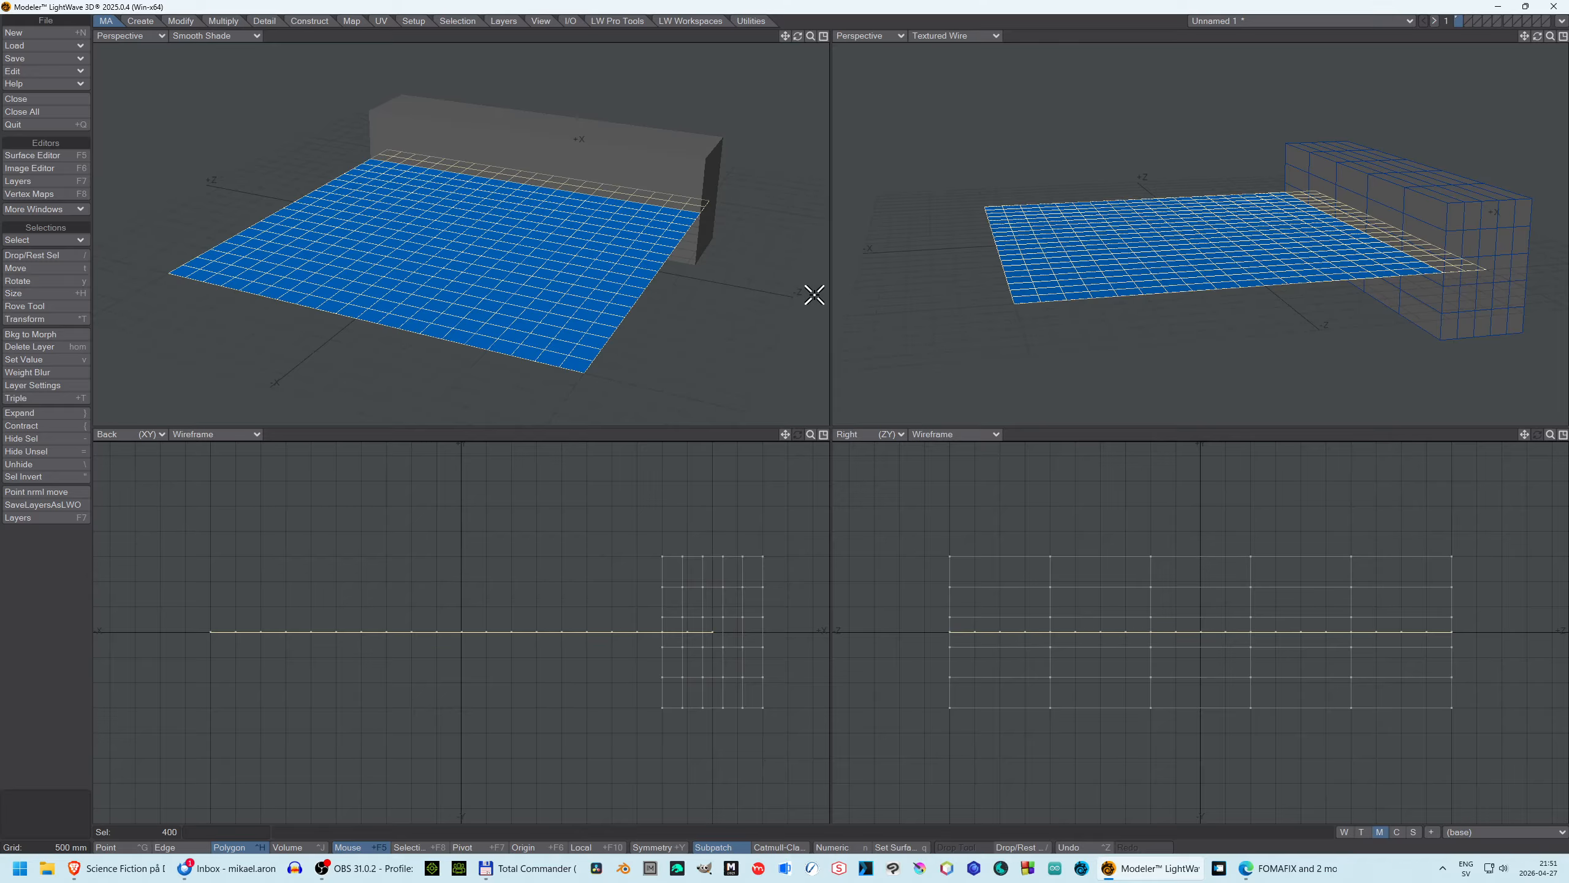
{"action": "left_click", "coordinate": [192, 24]}
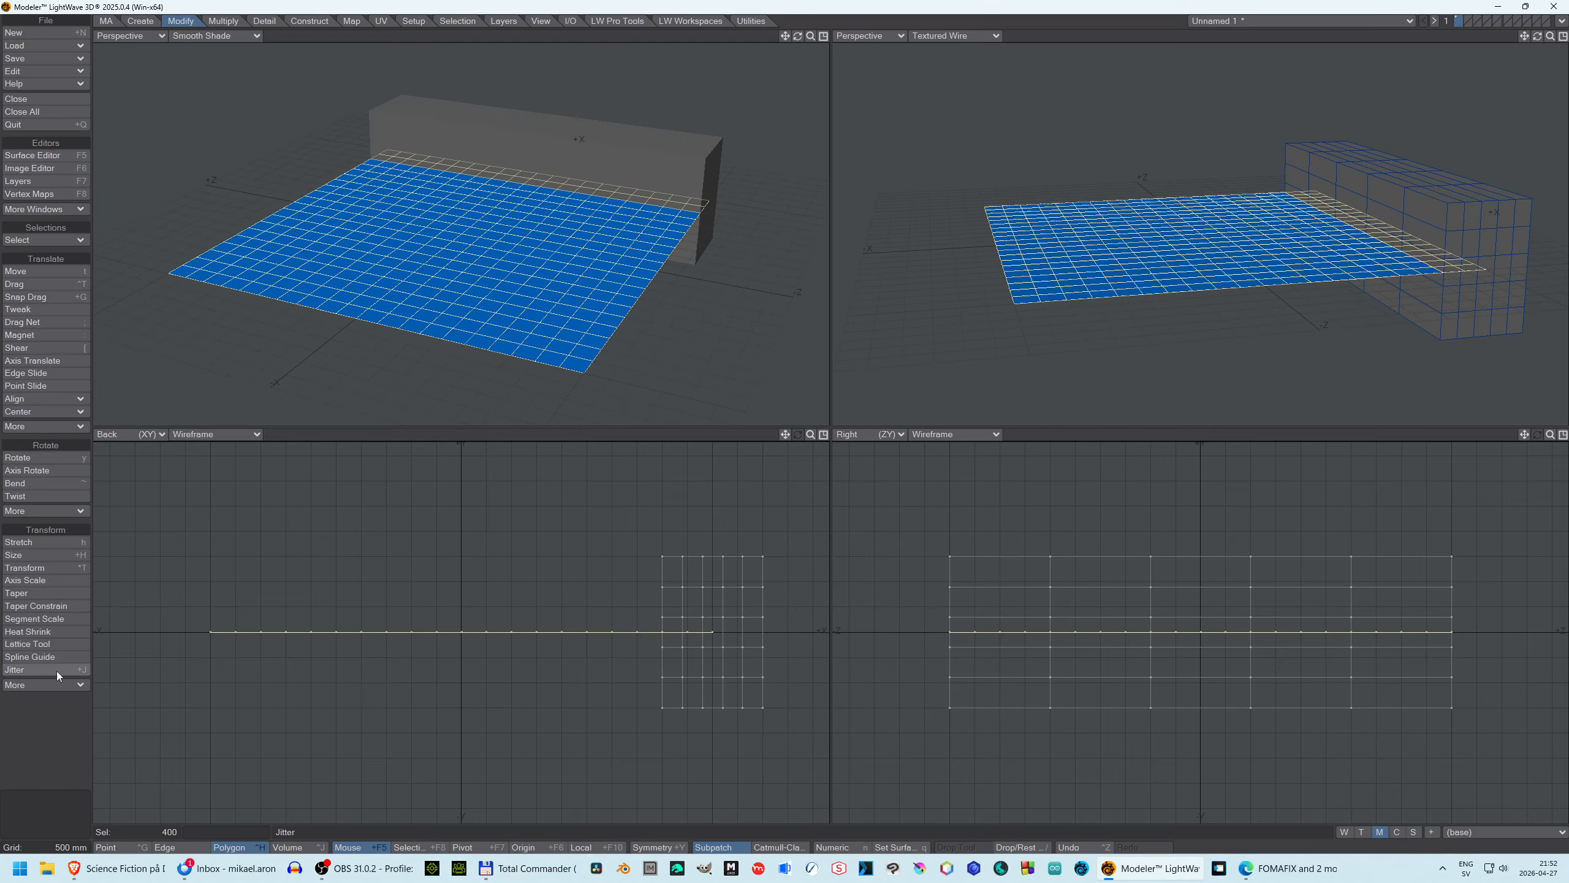
{"action": "left_click", "coordinate": [32, 671]}
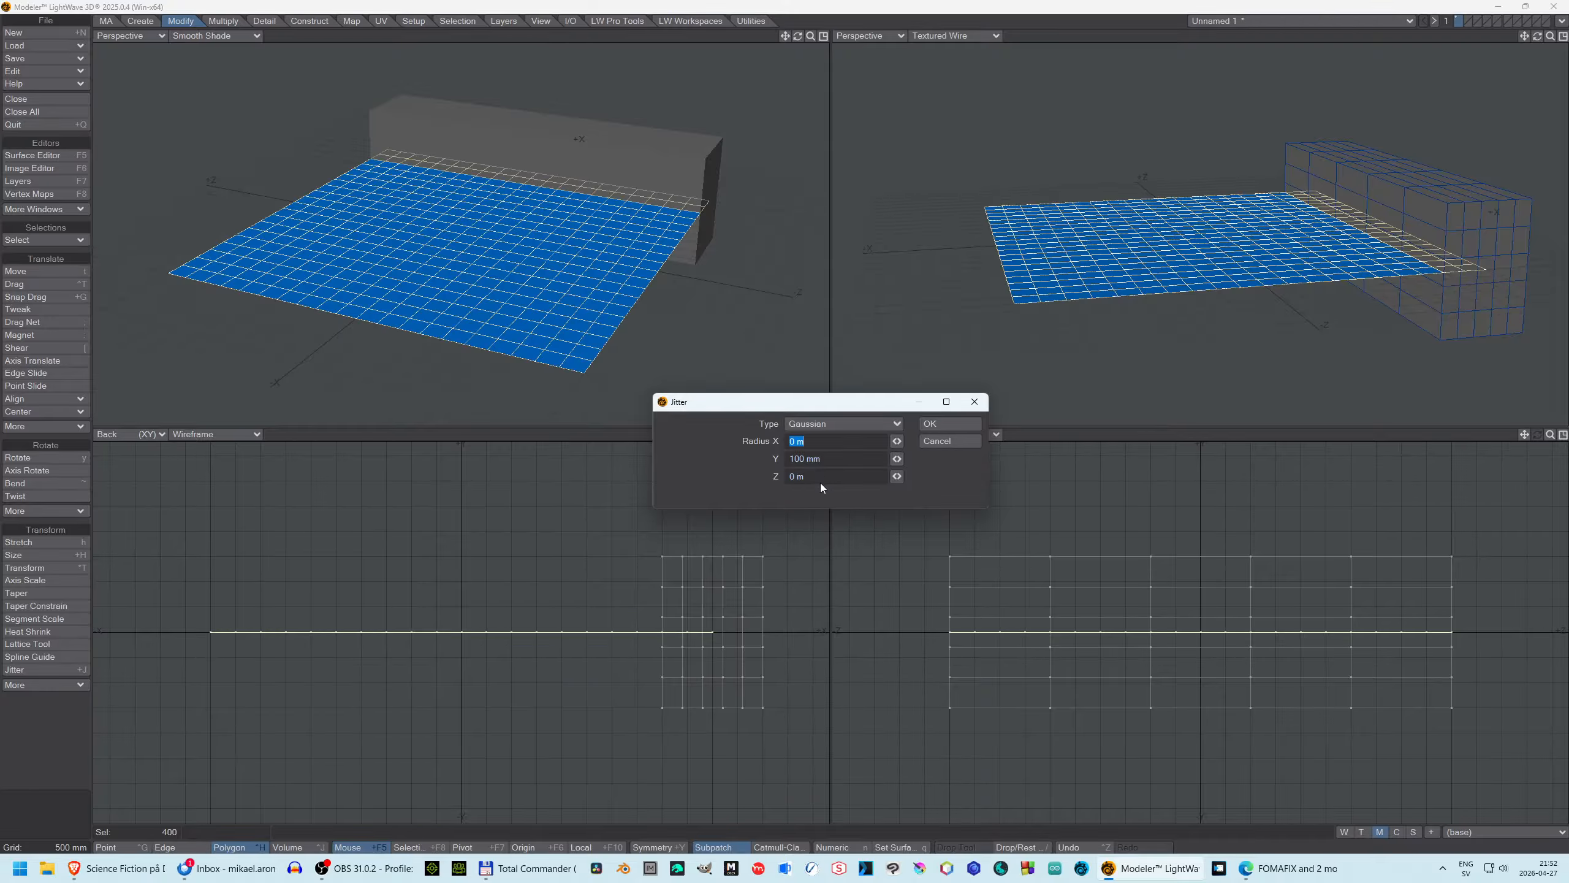
{"action": "type", "text": "50mm"}
{"action": "left_click", "coordinate": [951, 424]}
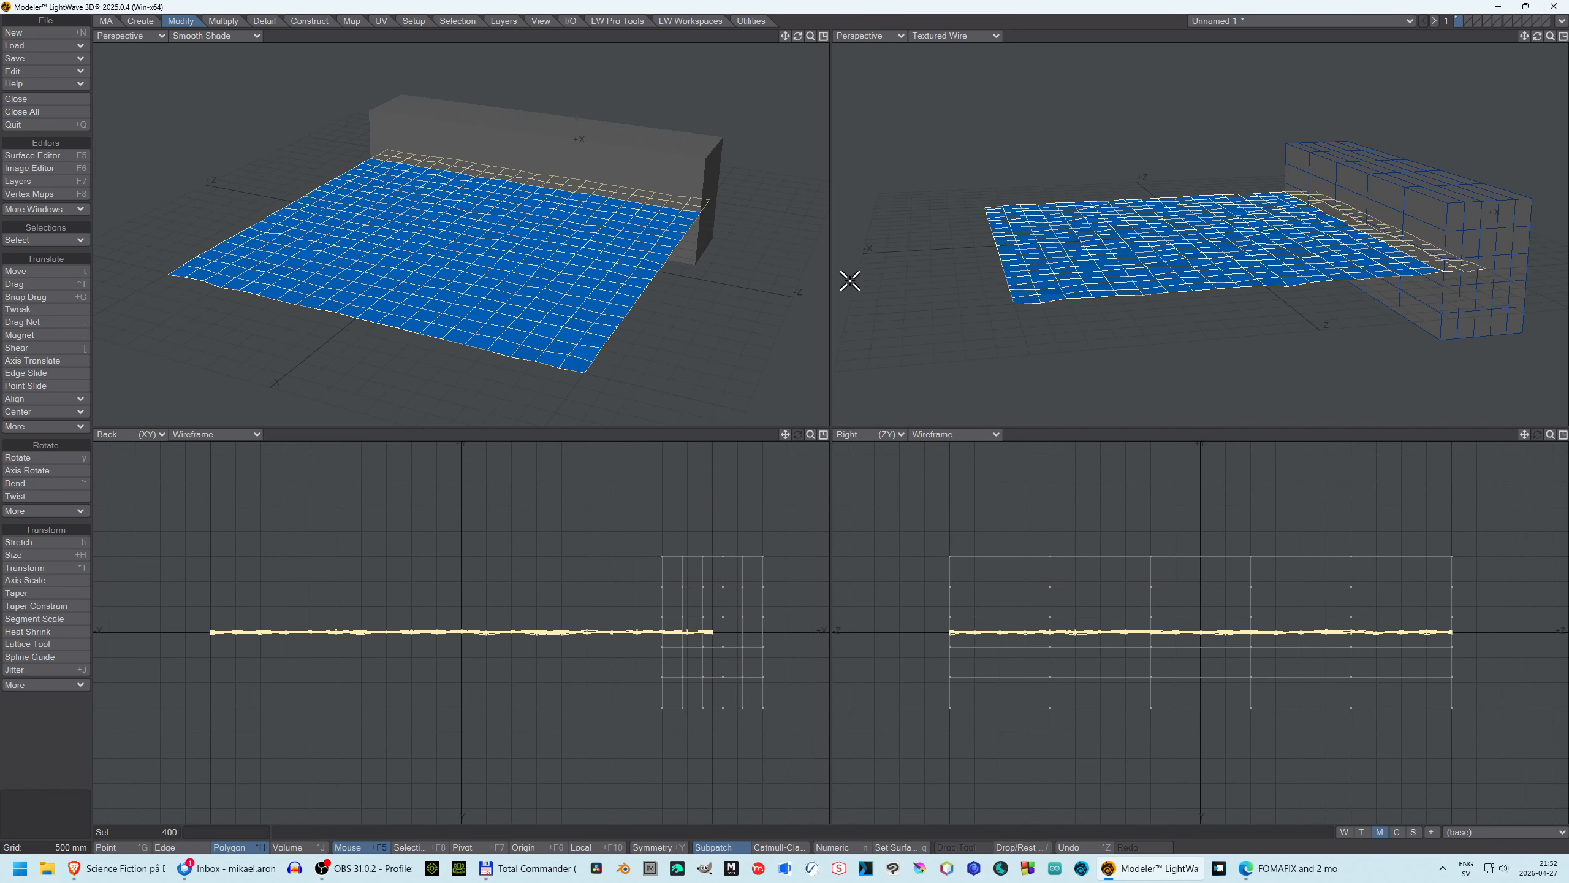
{"action": "left_click", "coordinate": [1005, 848]}
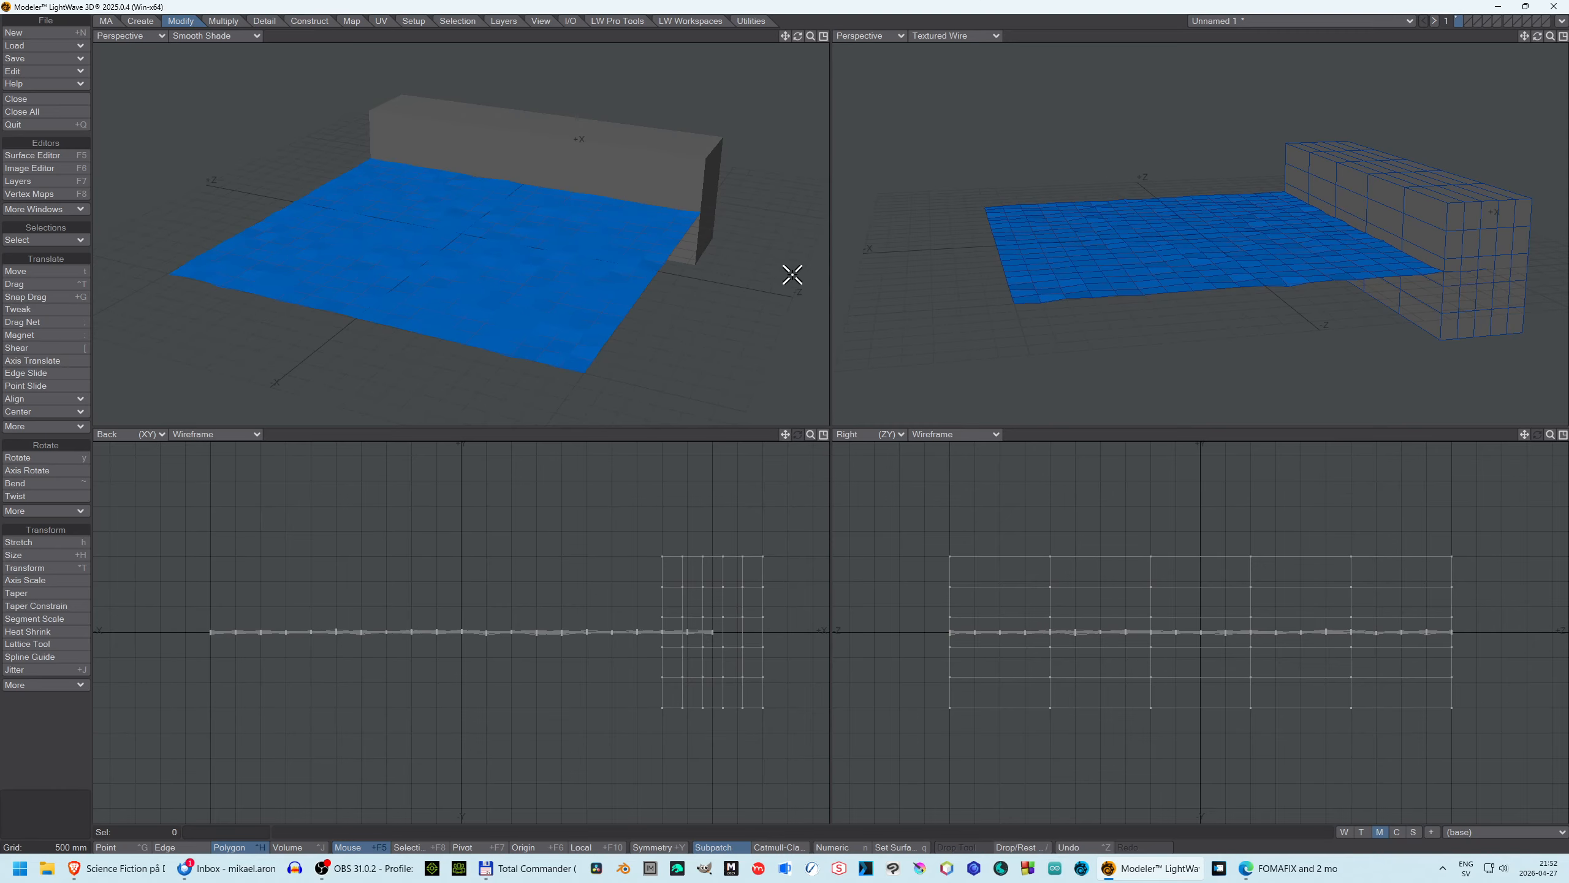
{"action": "key", "text": "q"}
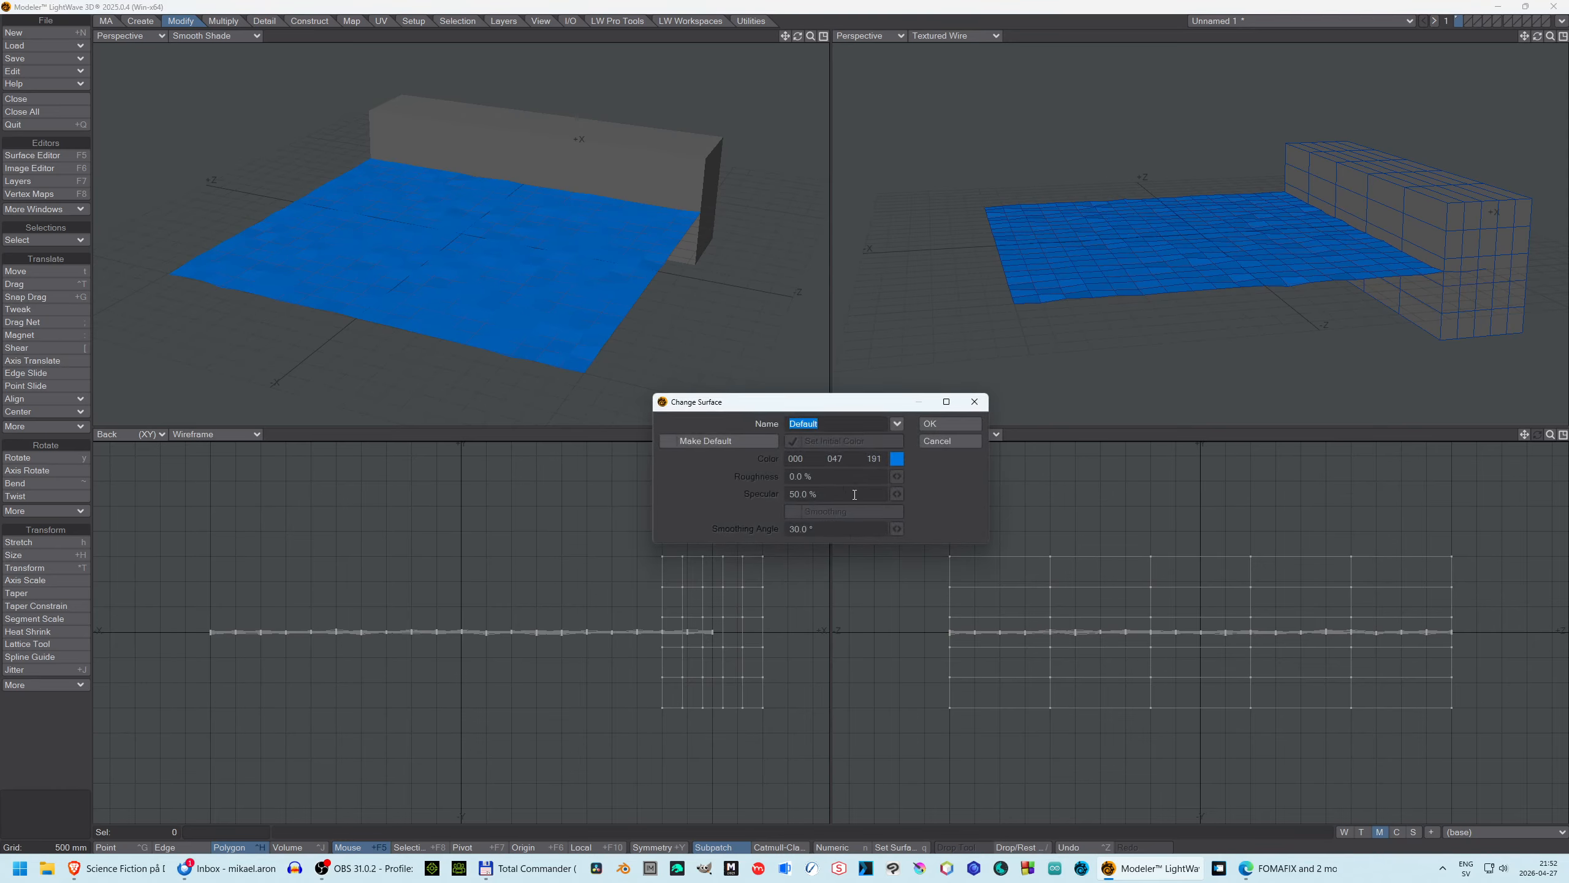
{"action": "left_click", "coordinate": [896, 423]}
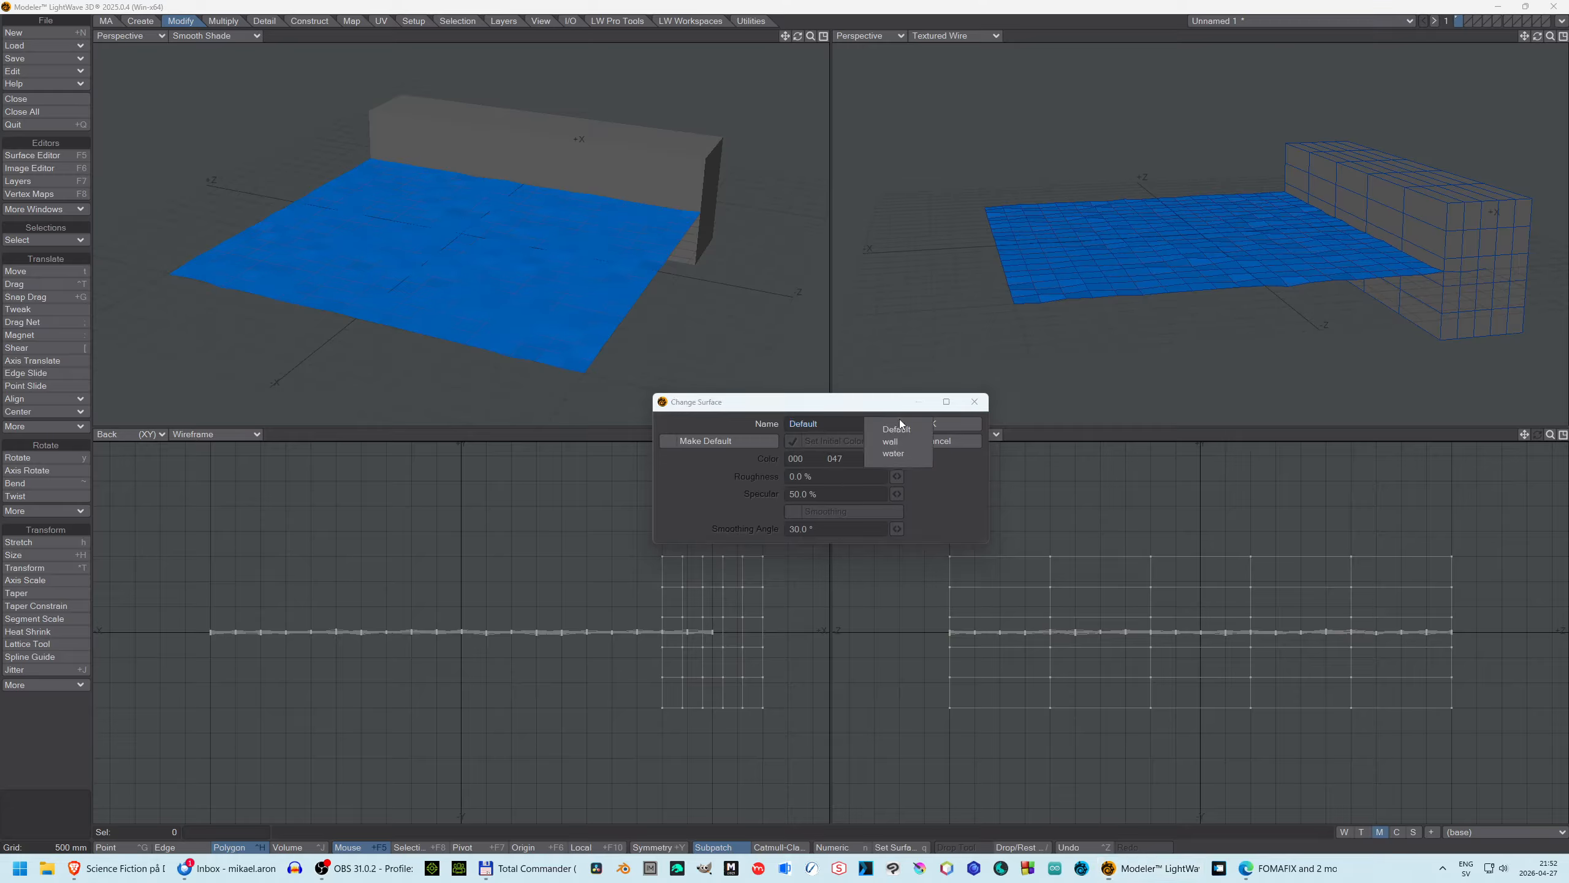
{"action": "left_click", "coordinate": [897, 453]}
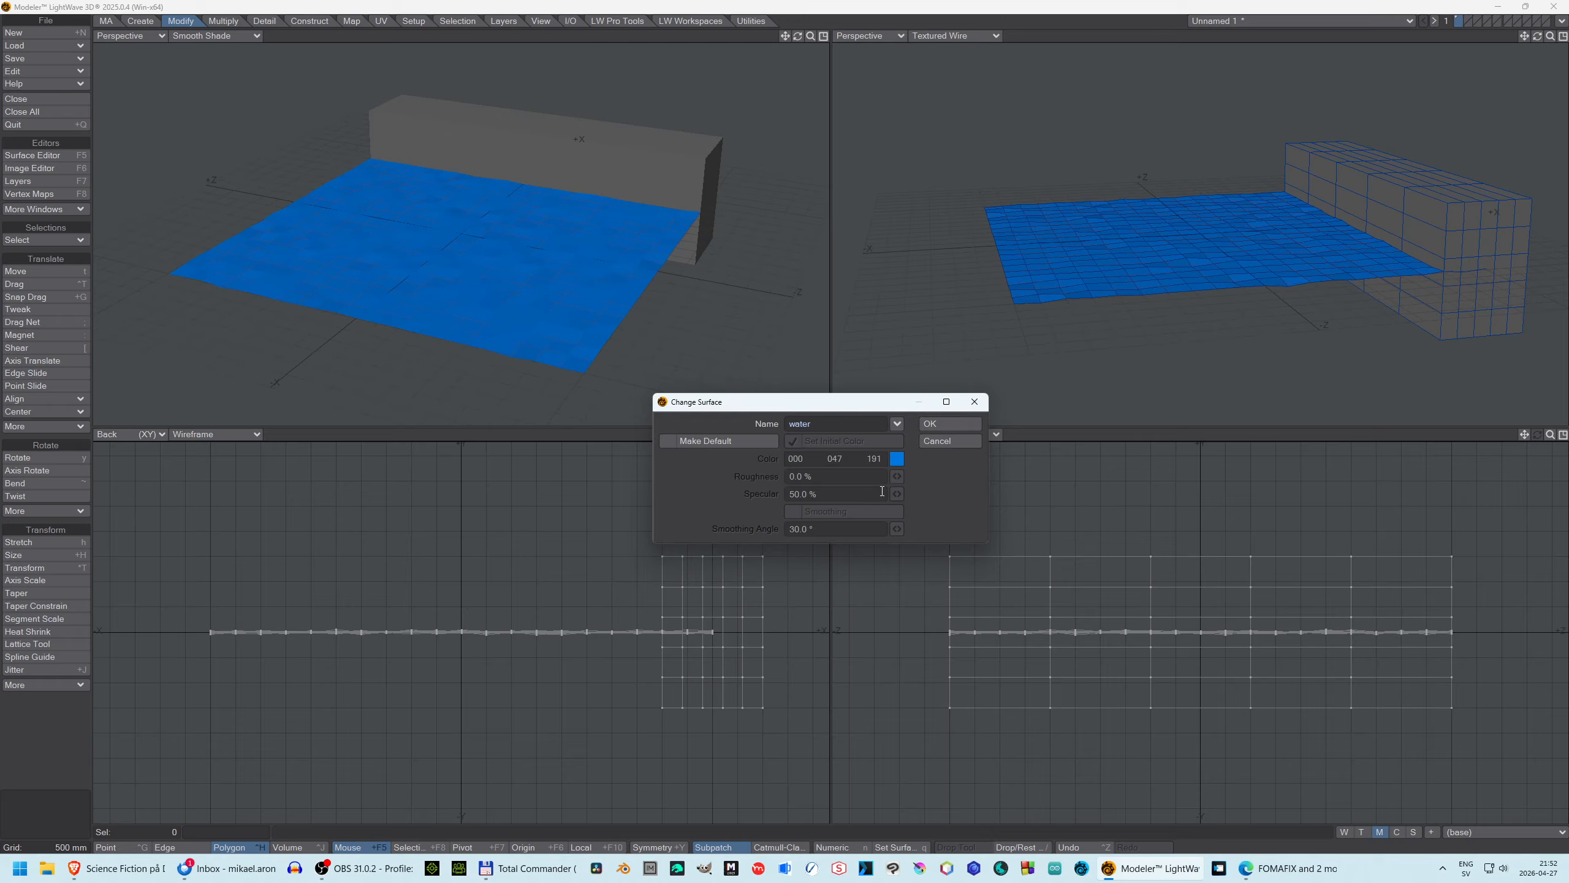
{"action": "left_click", "coordinate": [793, 513]}
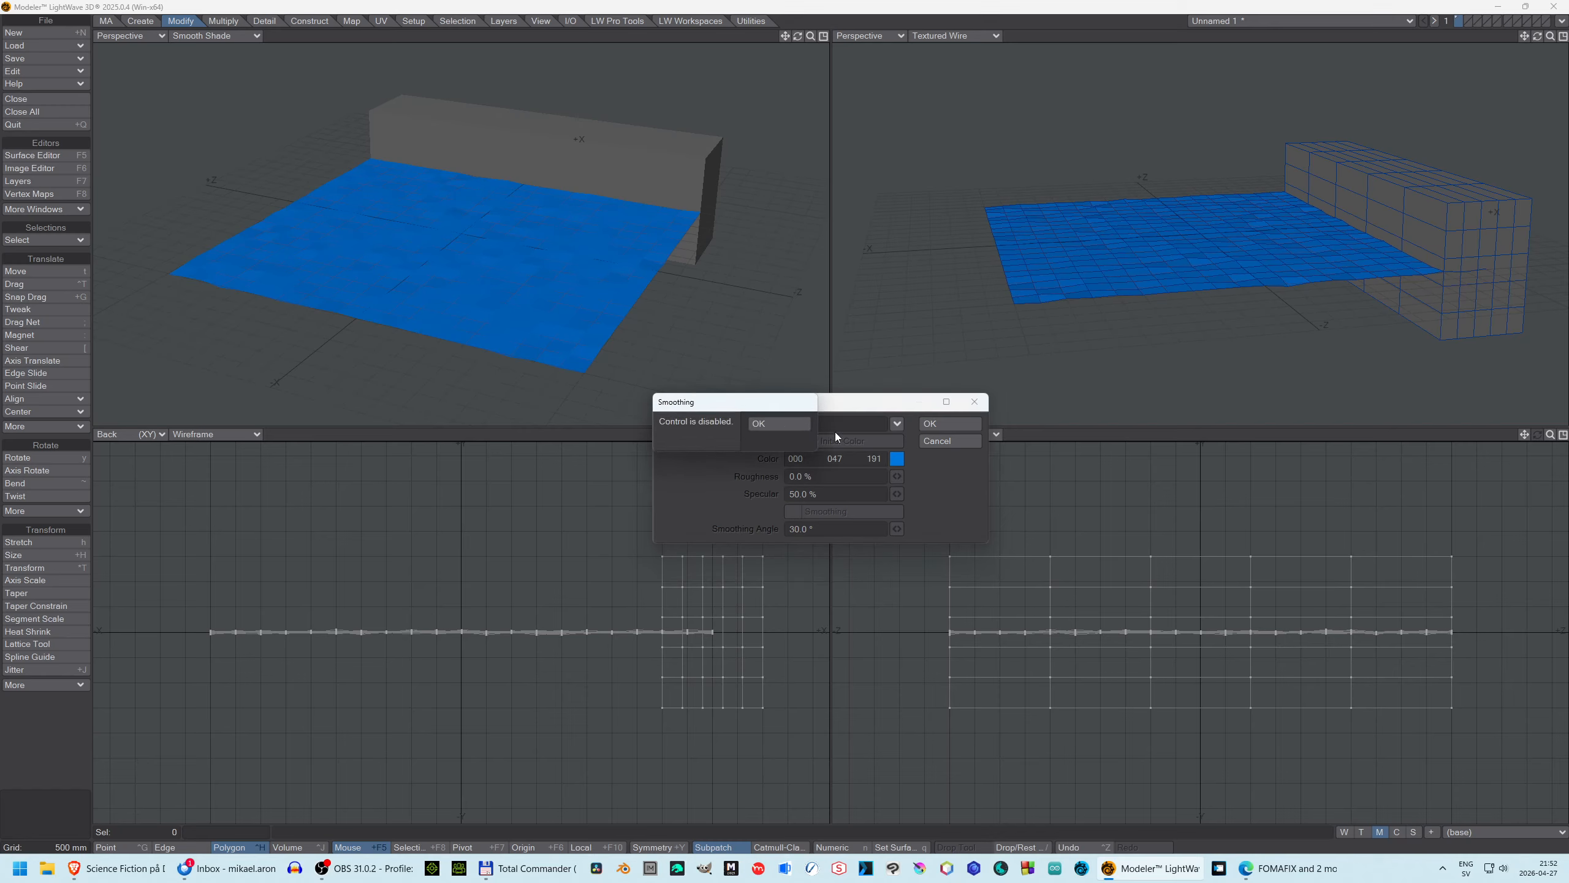
{"action": "left_click", "coordinate": [787, 422]}
{"action": "left_click", "coordinate": [936, 439]}
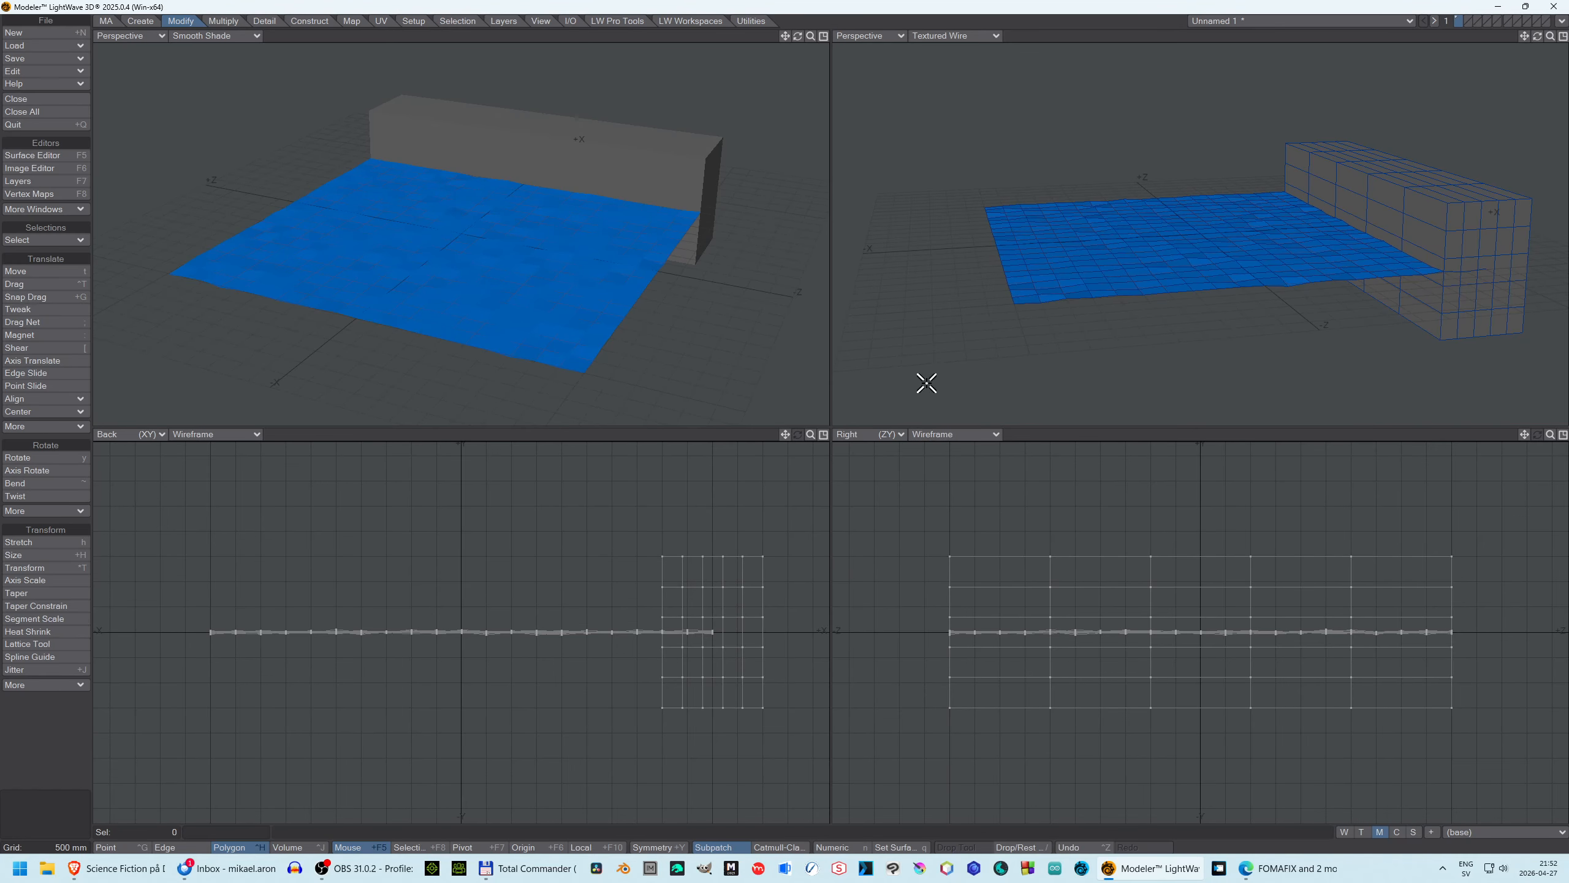
Step: Enable Smoothing for the water surface in the Surface Editor and inspect the shaded plane from another angle
{"action": "left_click", "coordinate": [68, 157]}
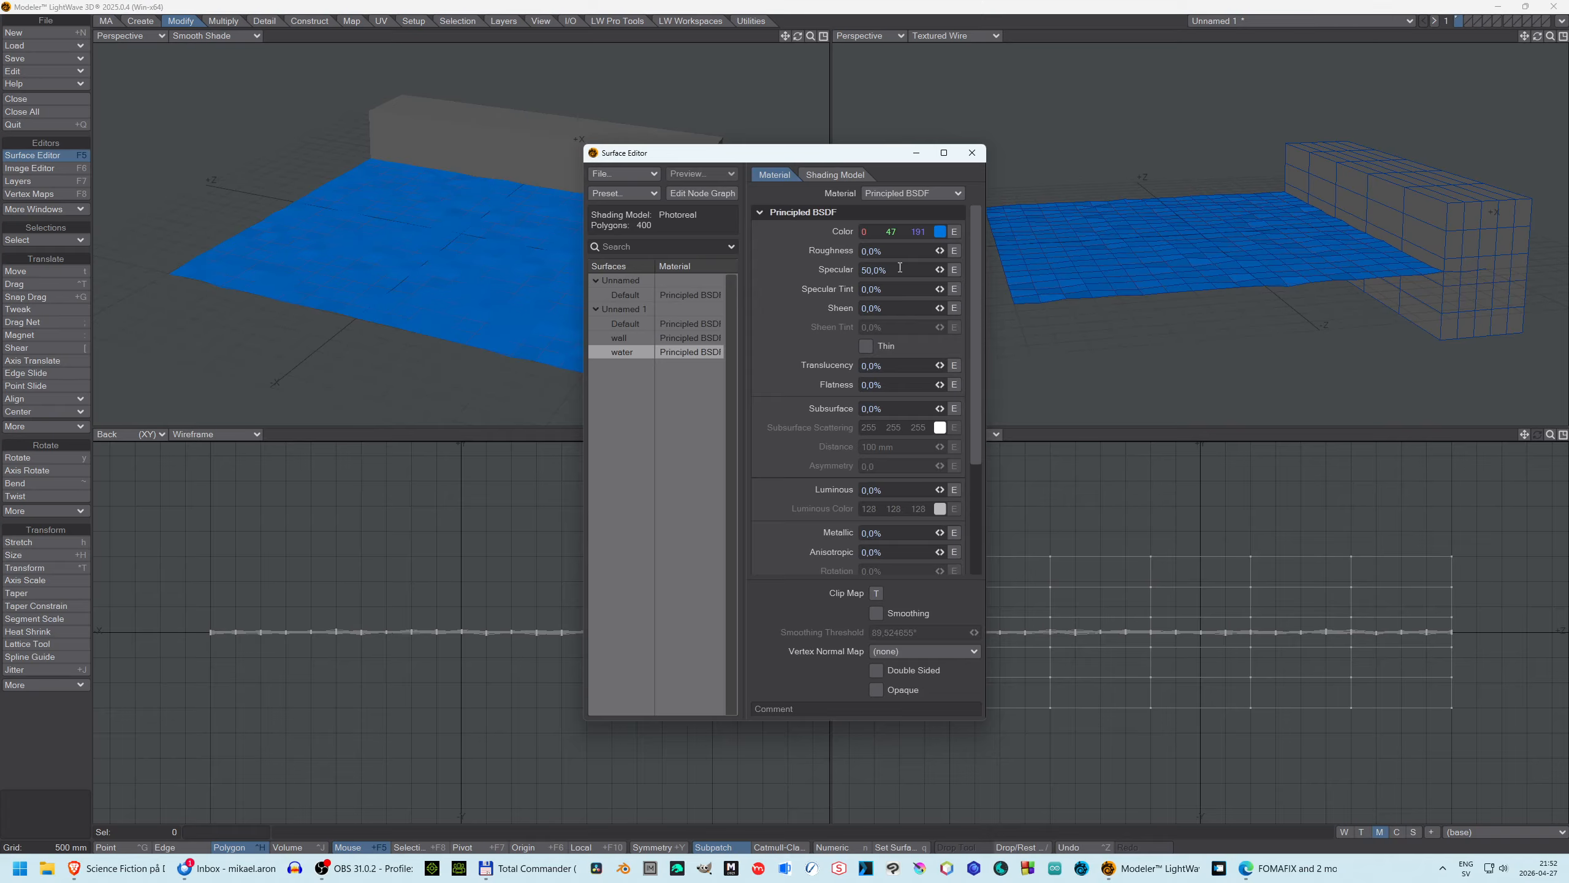
{"action": "left_click", "coordinate": [878, 615]}
{"action": "left_click", "coordinate": [971, 153]}
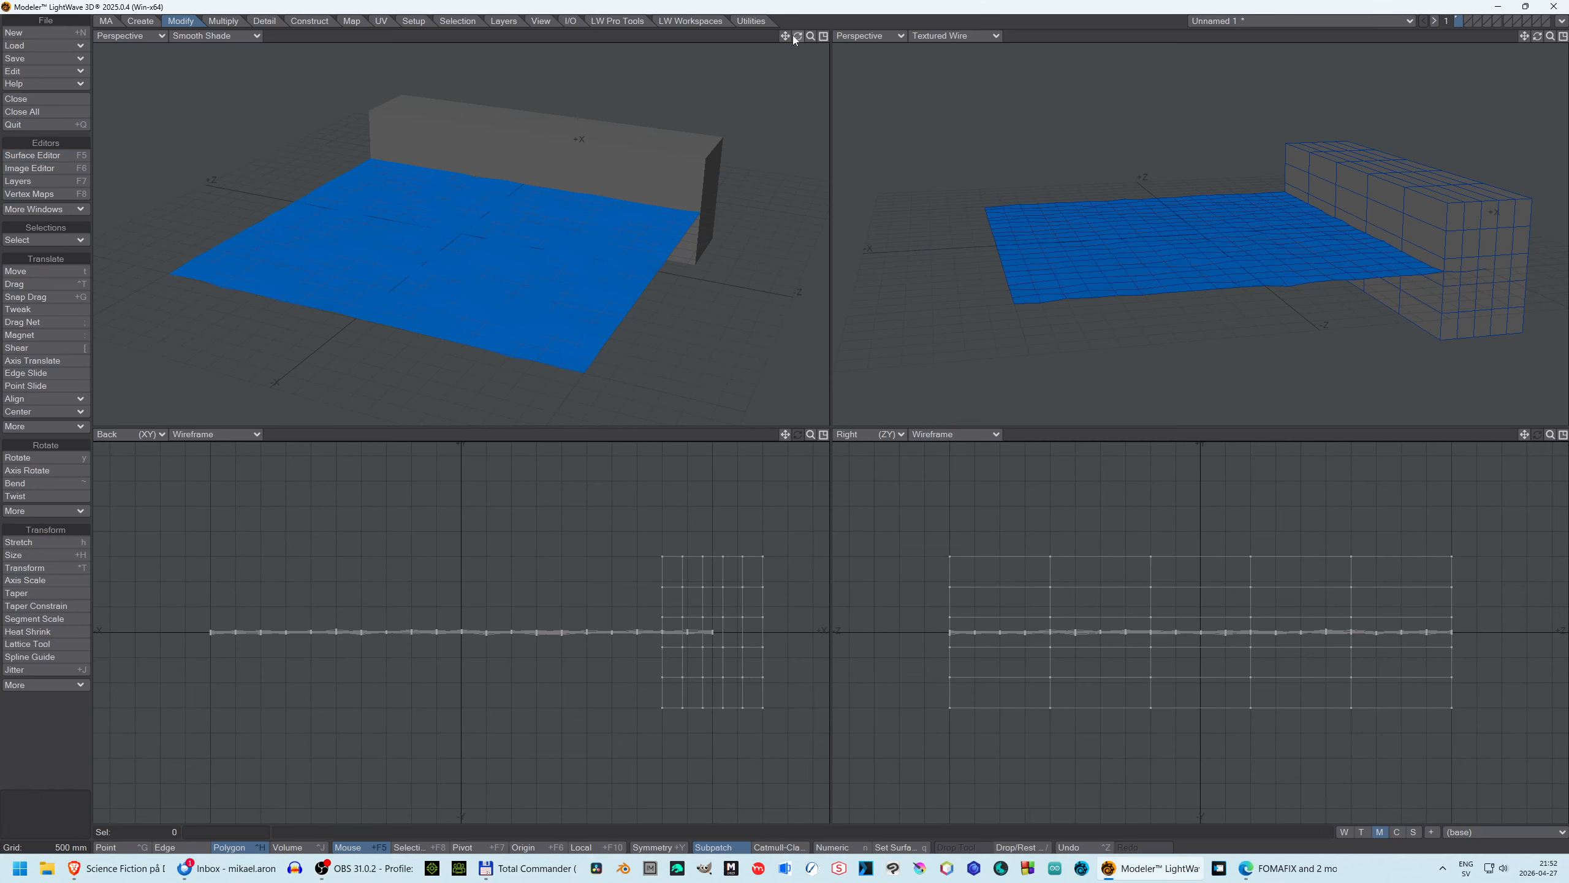
{"action": "left_click_drag", "start_coordinate": [797, 36], "coordinate": [700, 127]}
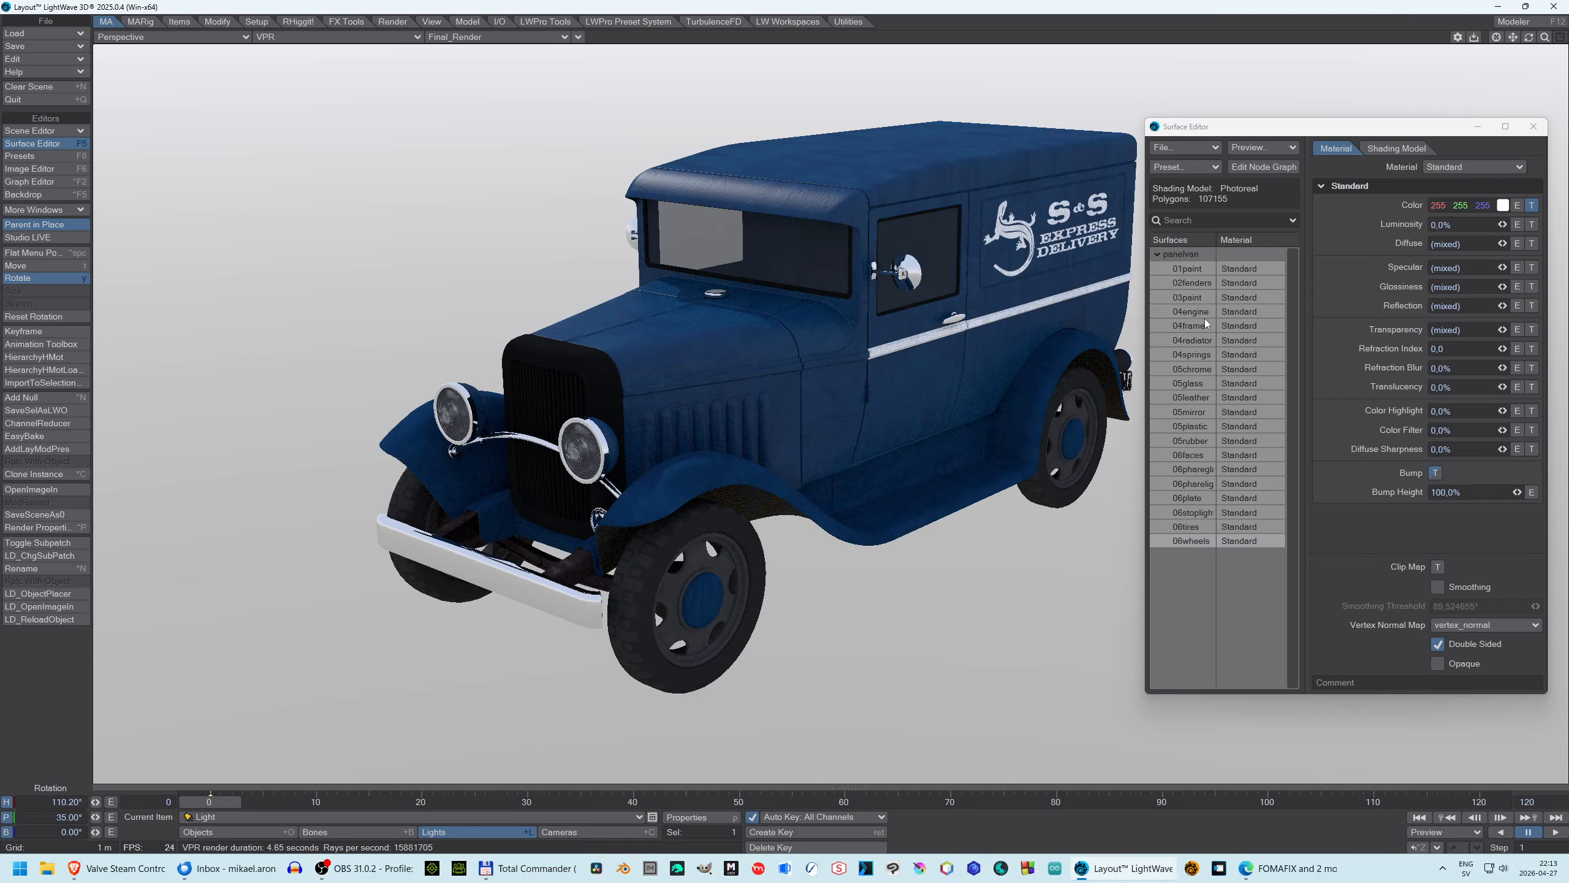
Step: Exclude 05chrome from the selected van surfaces and set the remaining surfaces' Specular to 0%
{"action": "left_click", "coordinate": [1189, 367]}
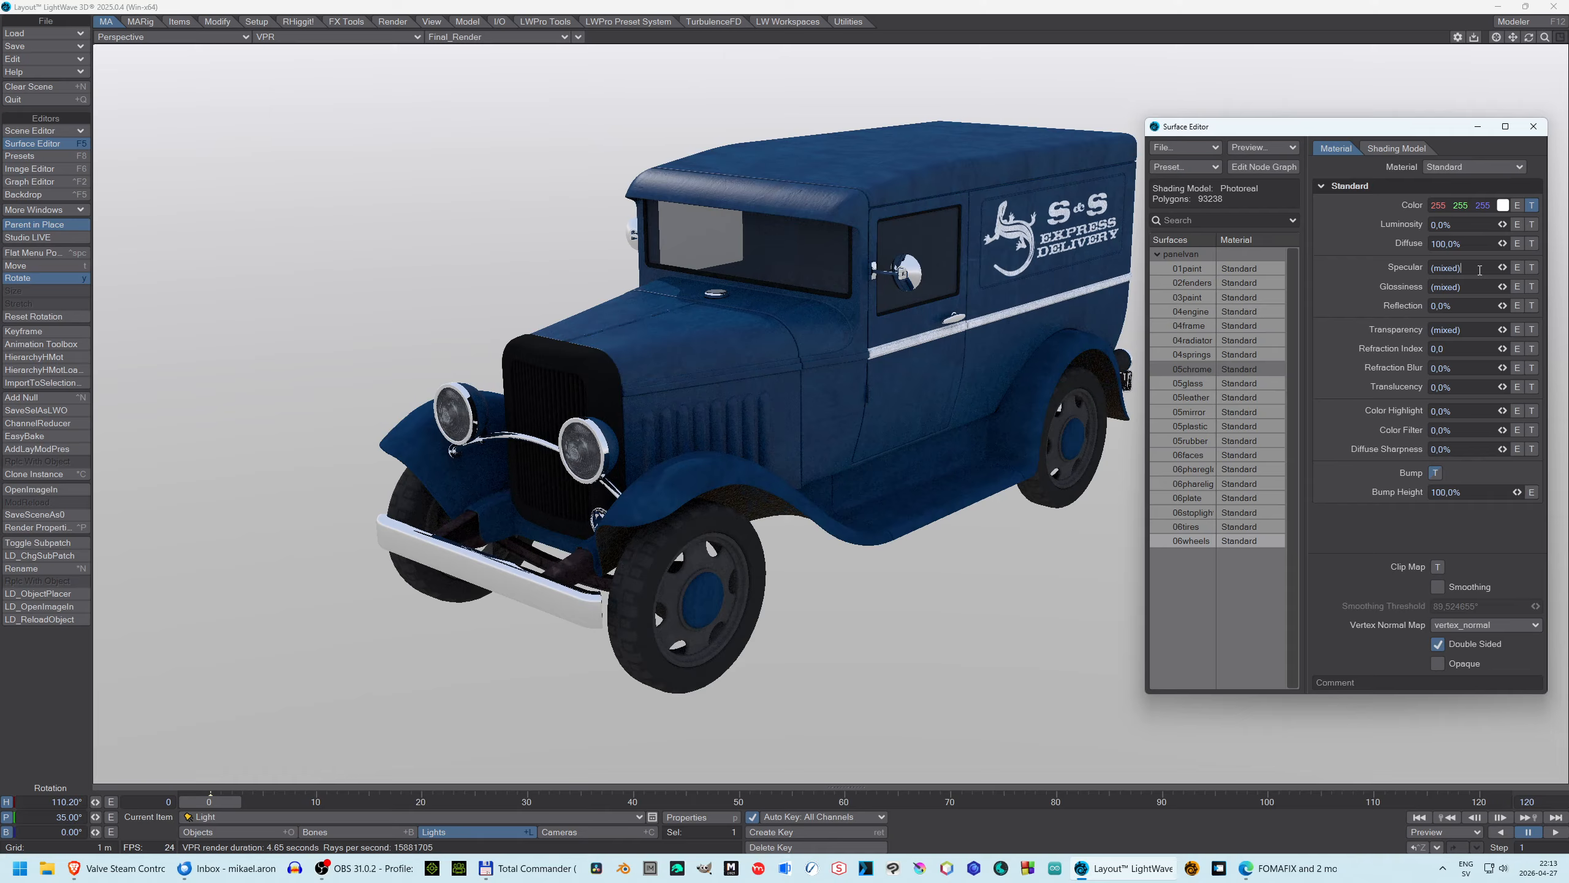
{"action": "left_click_drag", "start_coordinate": [1480, 271], "coordinate": [1234, 229]}
{"action": "type", "text": "0"}
{"action": "key", "text": "Return"}
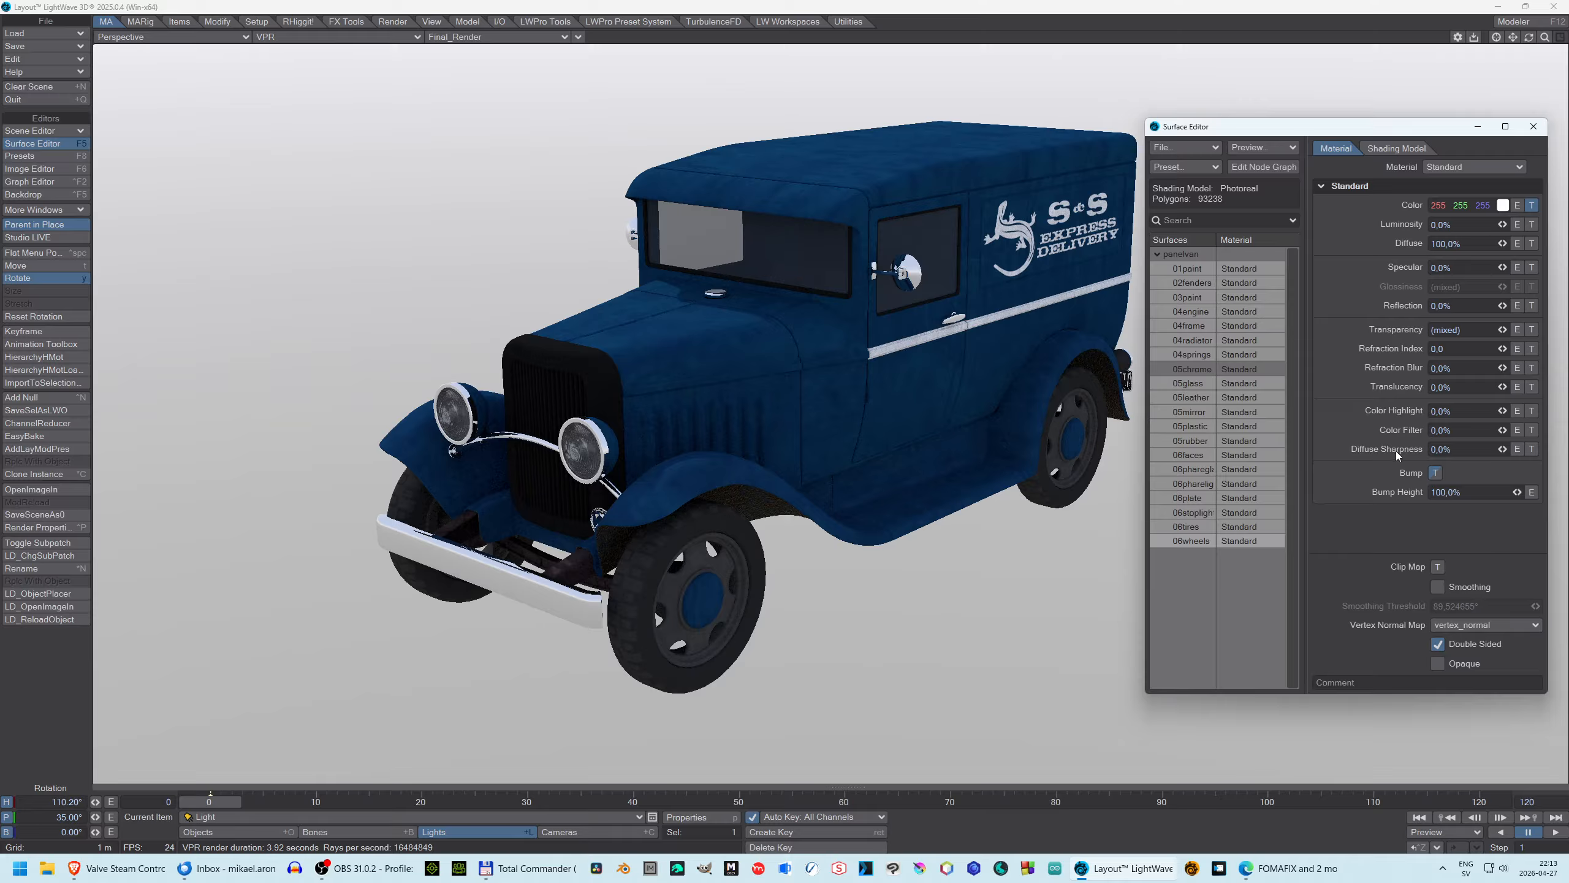
Step: Try Diffuse Sharpness values of 100%, 50% and 0% on the selected van surfaces
{"action": "left_click", "coordinate": [1461, 449]}
{"action": "type", "text": "100%"}
{"action": "key", "text": "Return"}
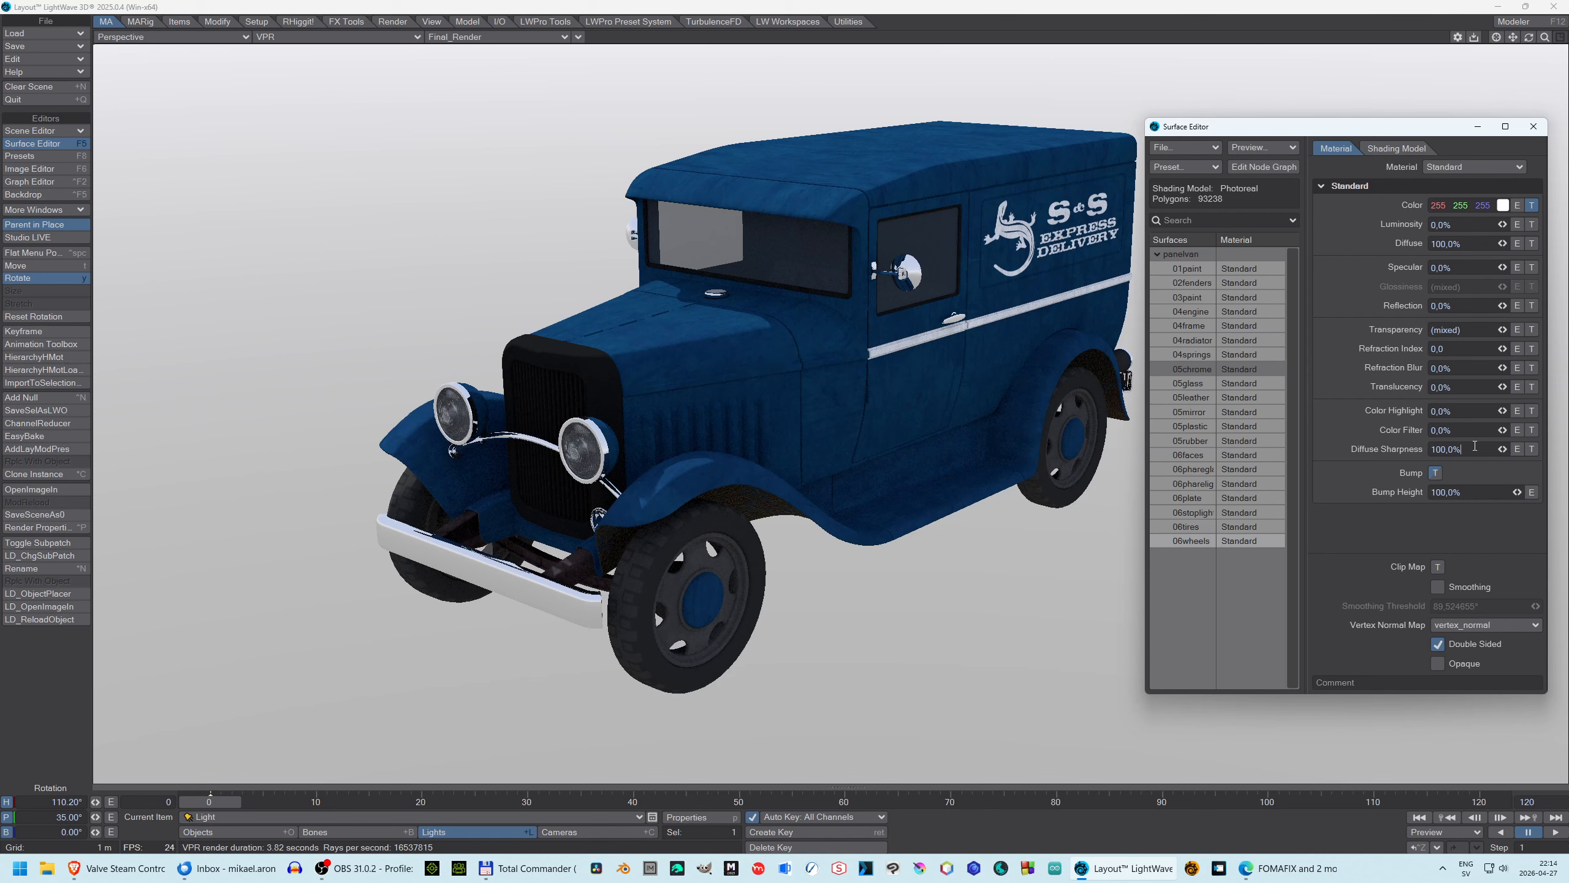
{"action": "left_click_drag", "start_coordinate": [1475, 446], "coordinate": [1254, 416]}
{"action": "type", "text": "50"}
{"action": "key", "text": "Return"}
{"action": "left_click", "coordinate": [1462, 448]}
{"action": "type", "text": "0"}
{"action": "key", "text": "Return"}
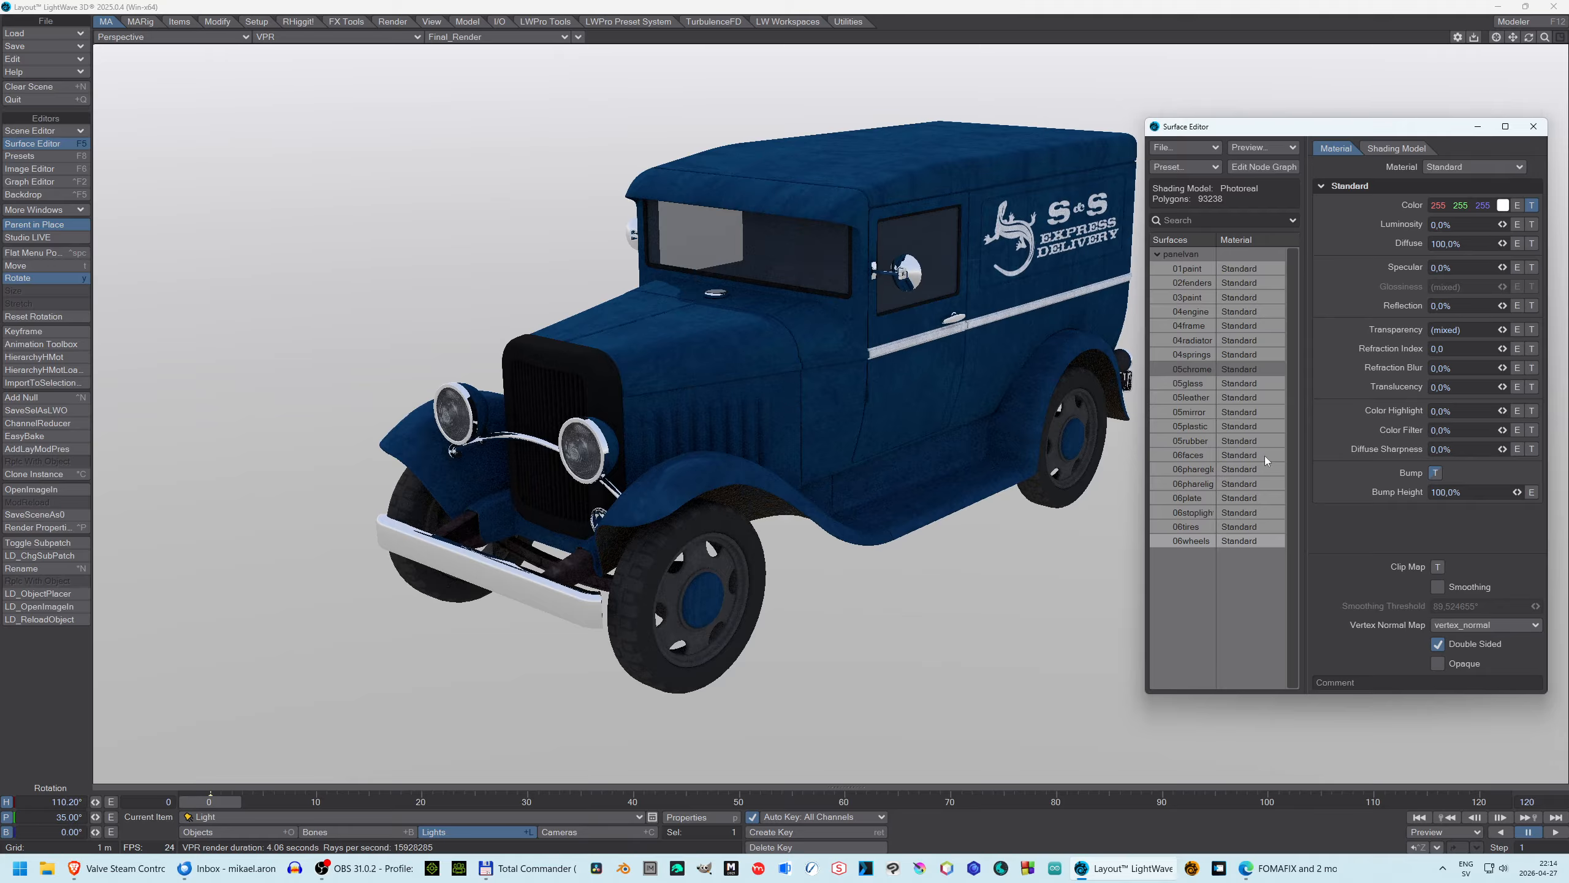
Step: Set the Diffuse Sharpness of the selected van surfaces to 100%
{"action": "left_click", "coordinate": [1465, 447]}
{"action": "type", "text": "100"}
{"action": "key", "text": "Return"}
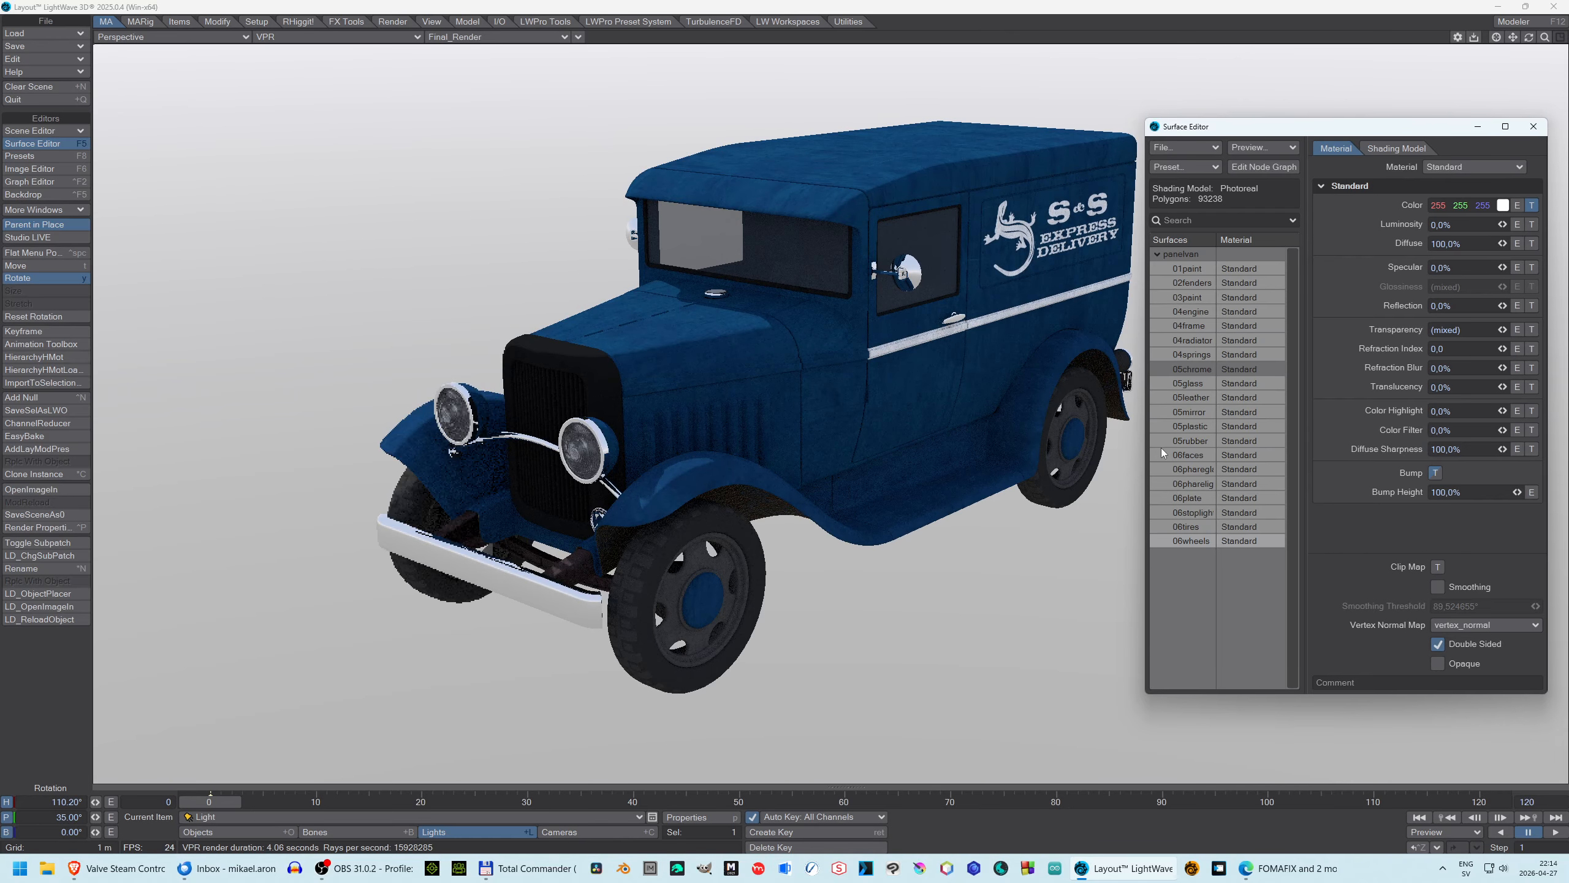